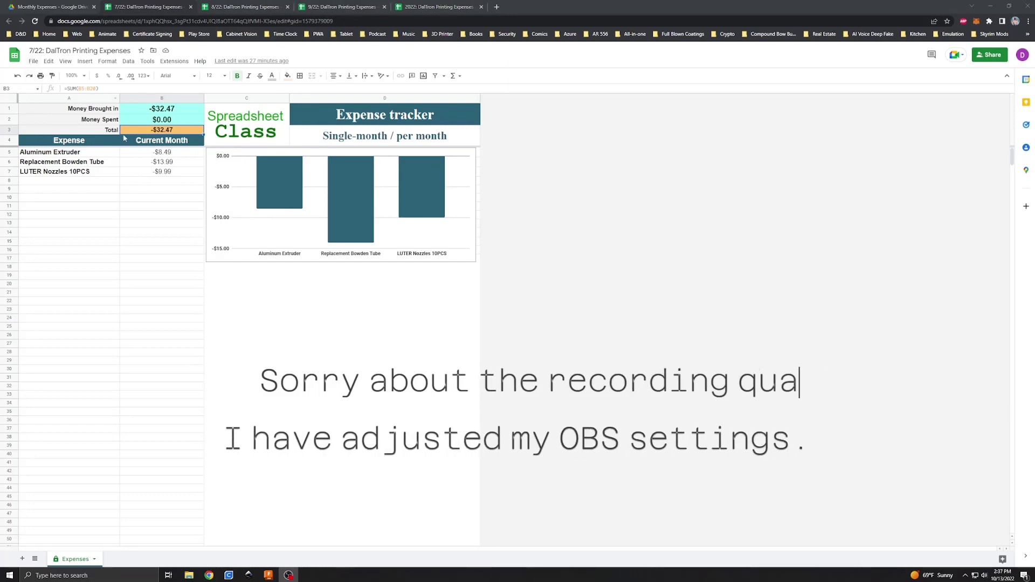
Step: Copy both summary labels in the July sheet and replace the one in A1 with "Money Spent", accepting the protected-range edit
click(89, 120)
click(153, 111)
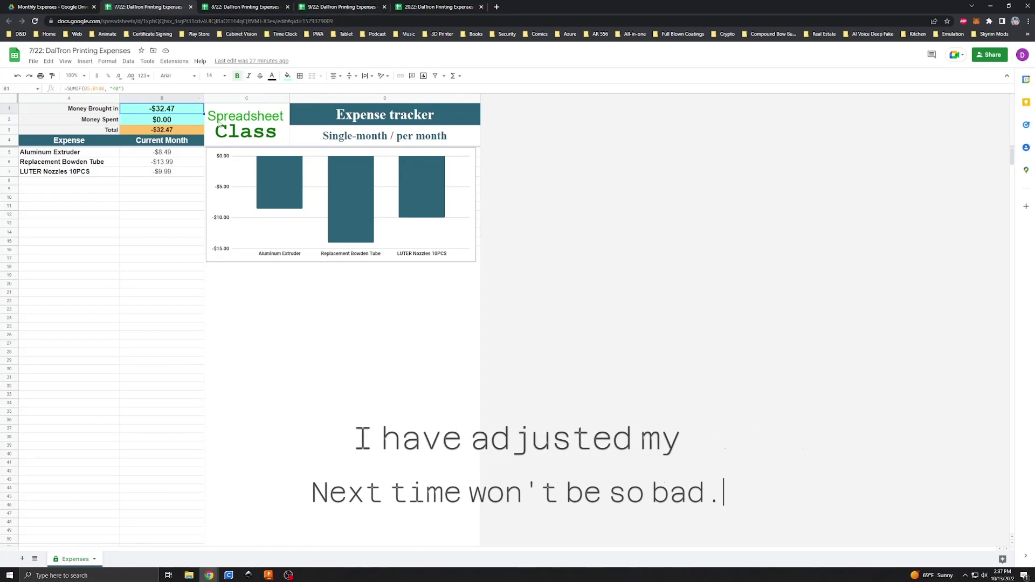
click(87, 111)
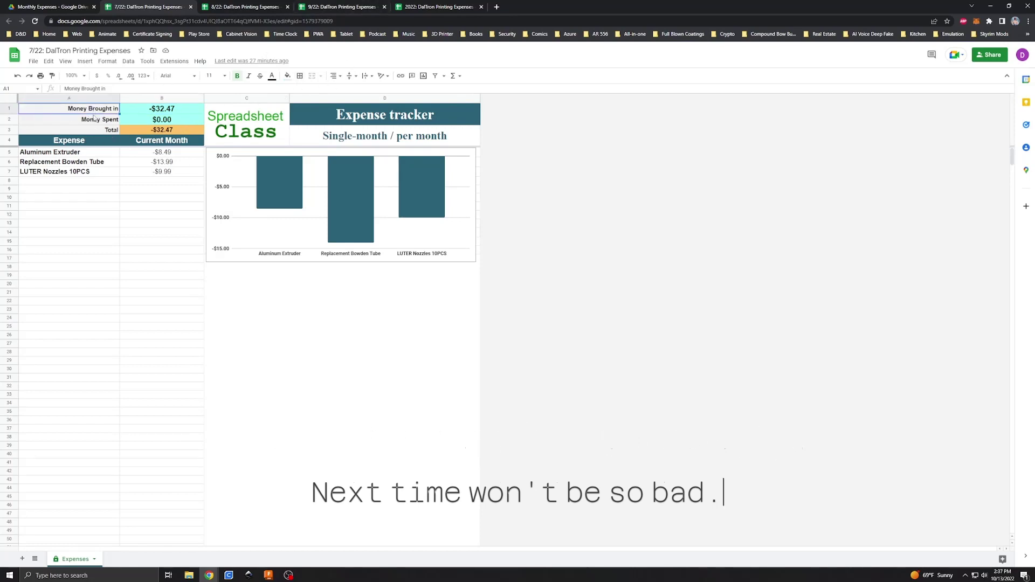
key(ctrl+c)
click(94, 119)
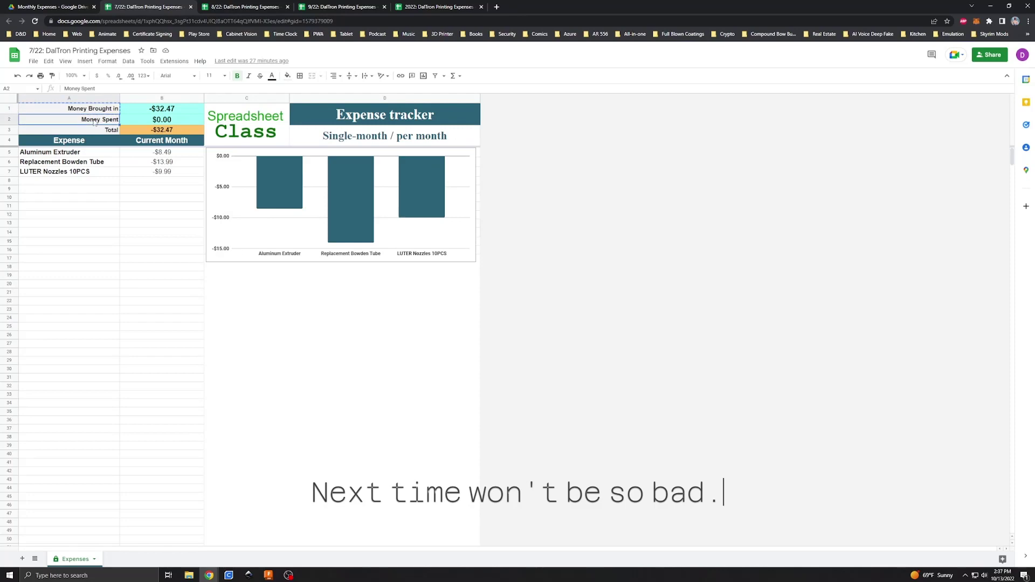
key(ctrl+c)
click(98, 111)
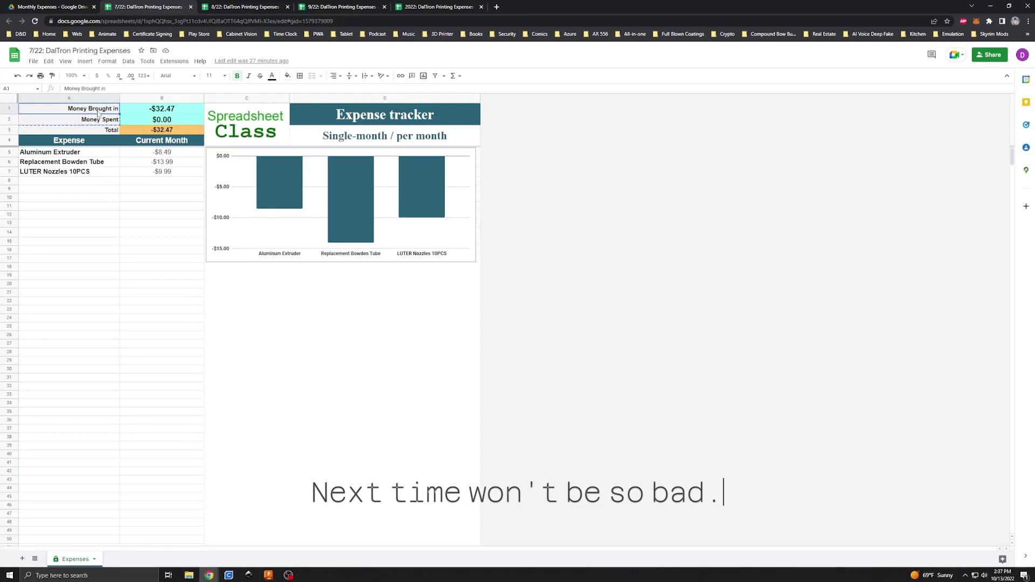
key(ctrl+v)
click(606, 345)
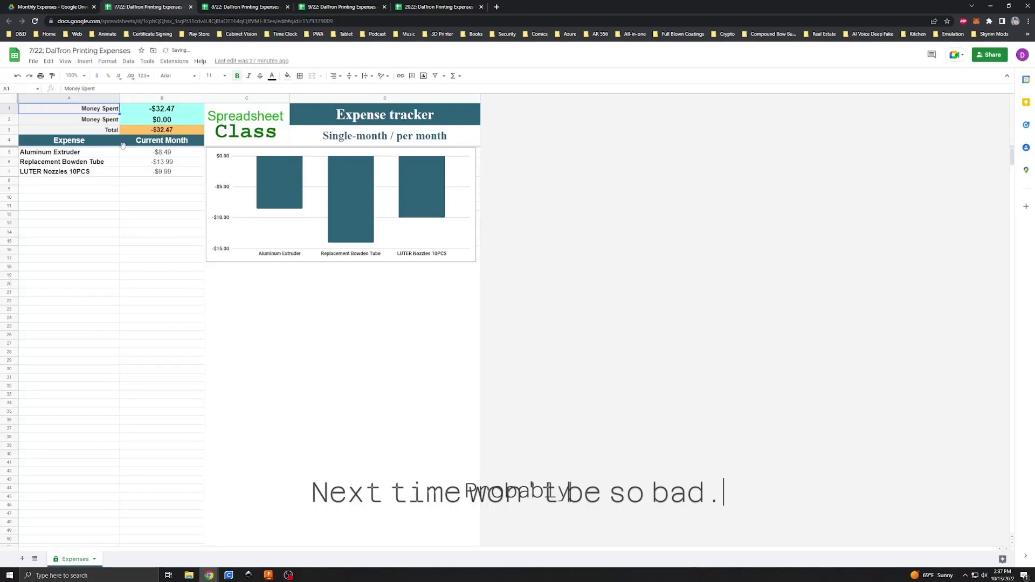
Step: Change the label in A2 to "Money Brought in" from the copied text, suppressing the protected-range warning for 5 minutes
key(super+v)
click(76, 76)
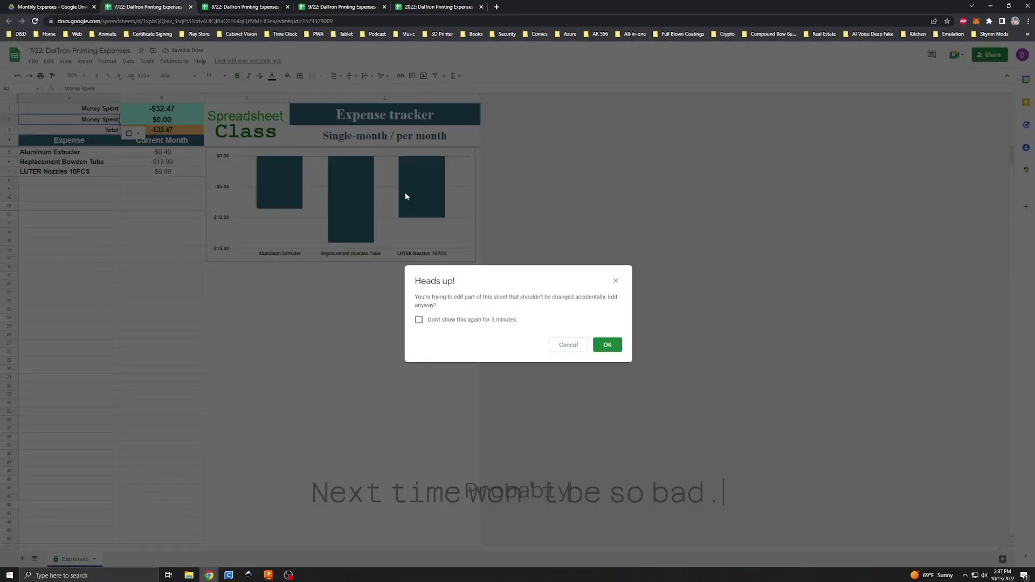
click(419, 320)
click(614, 343)
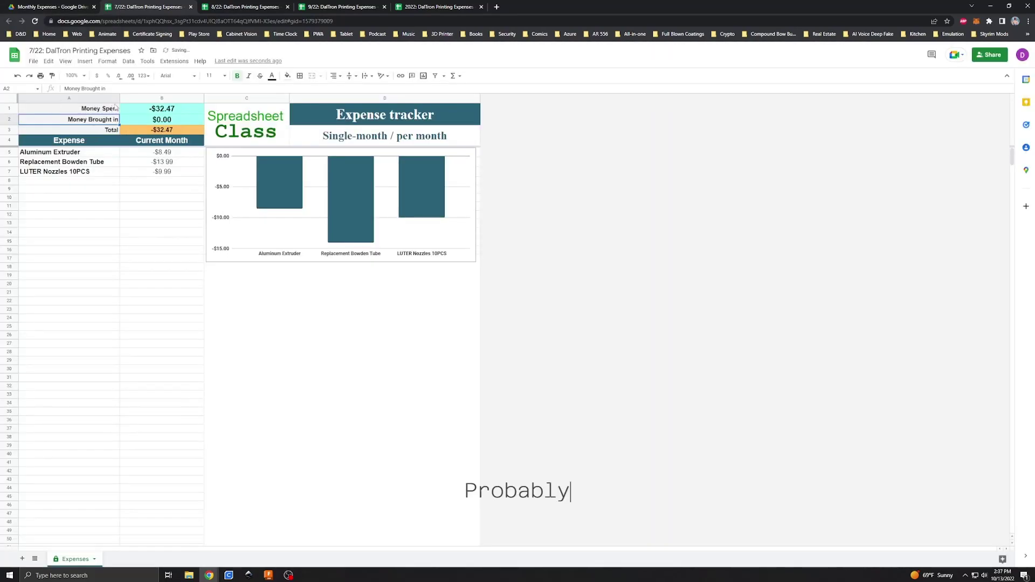
click(111, 109)
Step: Examine the aluminum extruder, replacement Bowden tube and LUTER nozzle expenses in the July sheet
click(99, 154)
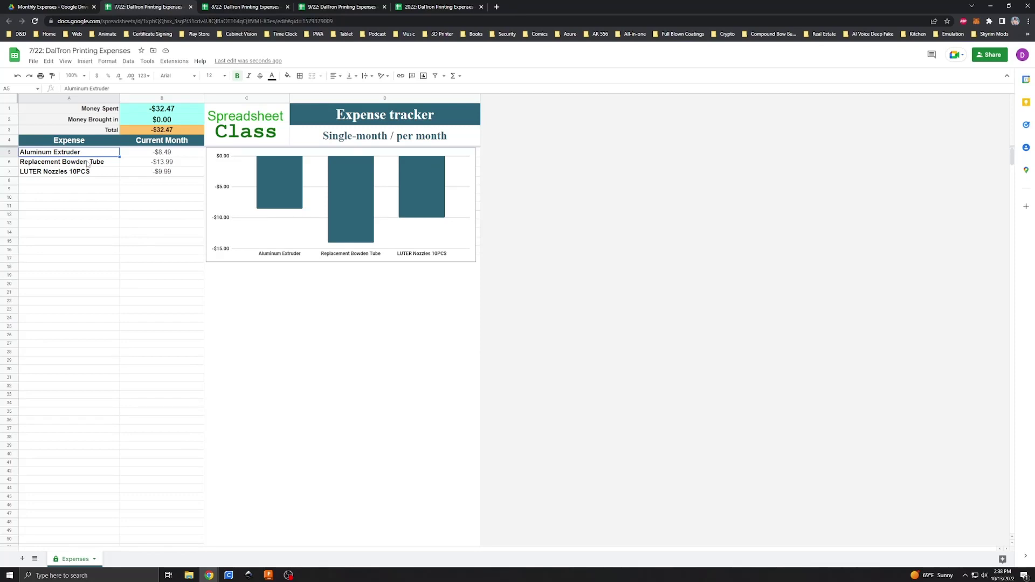
click(88, 163)
click(99, 173)
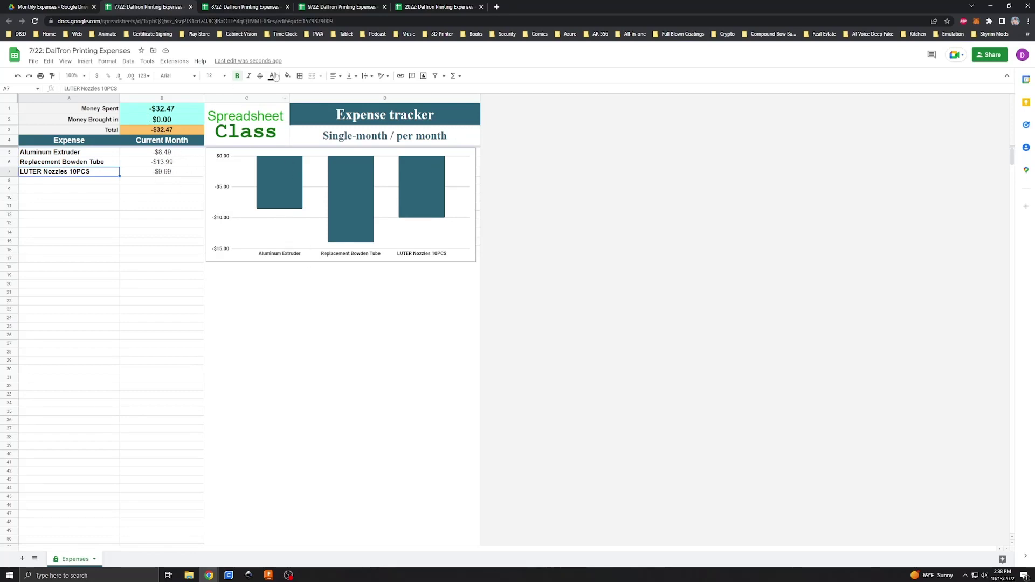
Step: Examine the August sheet's entries for Hatchbox Metallic Copper, Overture PETG White and the Aunt's House amount
click(253, 6)
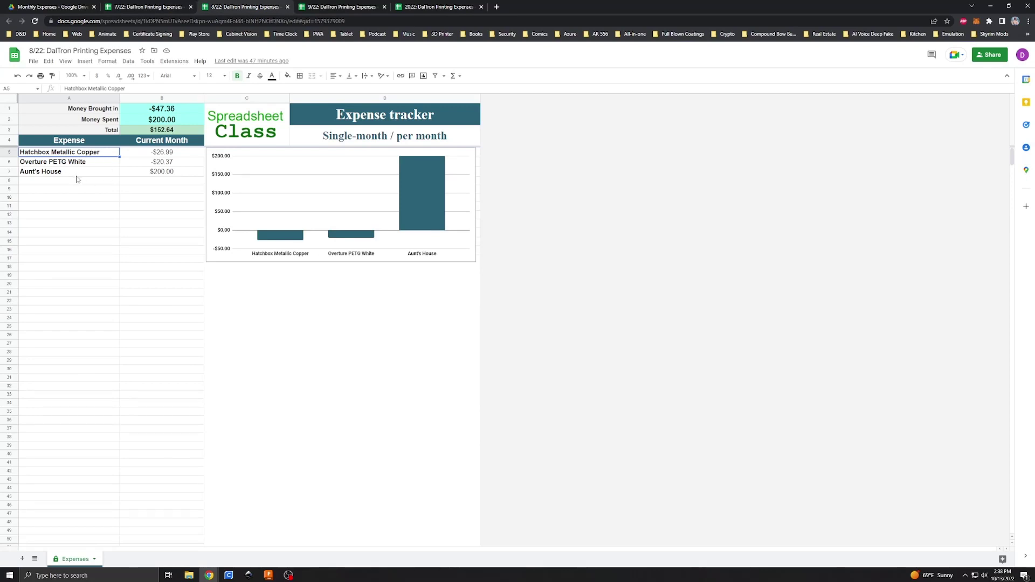
click(105, 165)
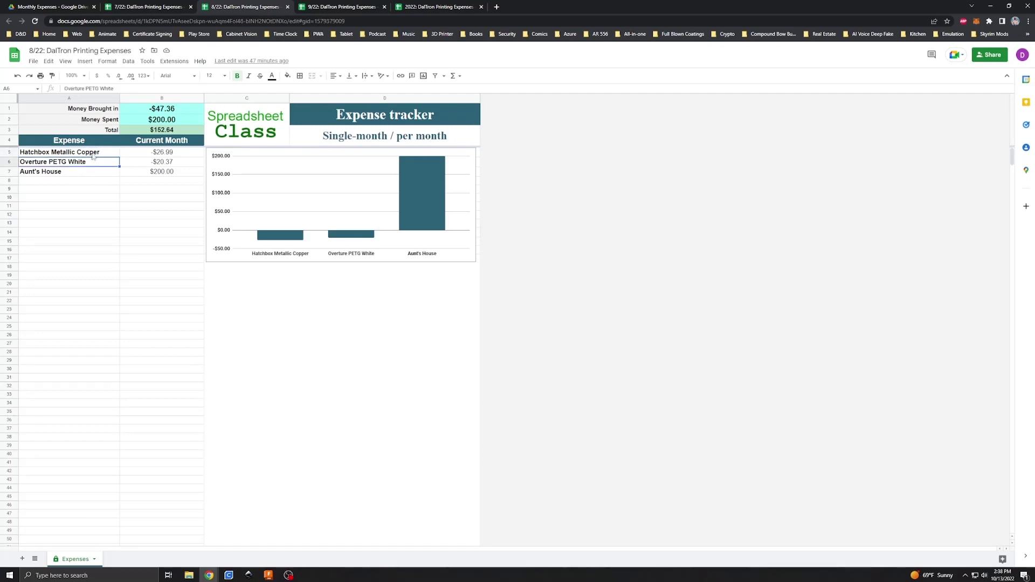
click(93, 155)
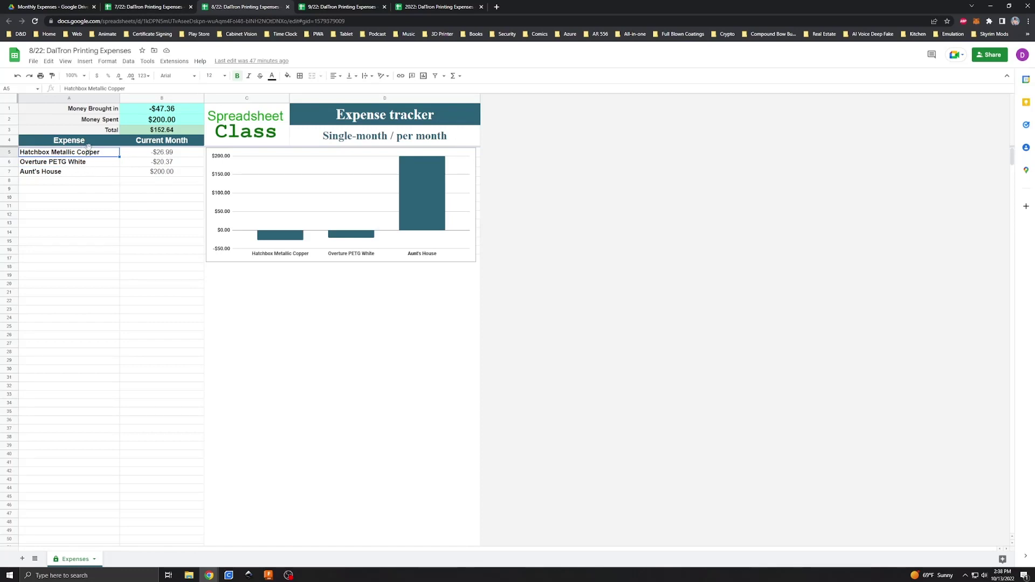
click(80, 171)
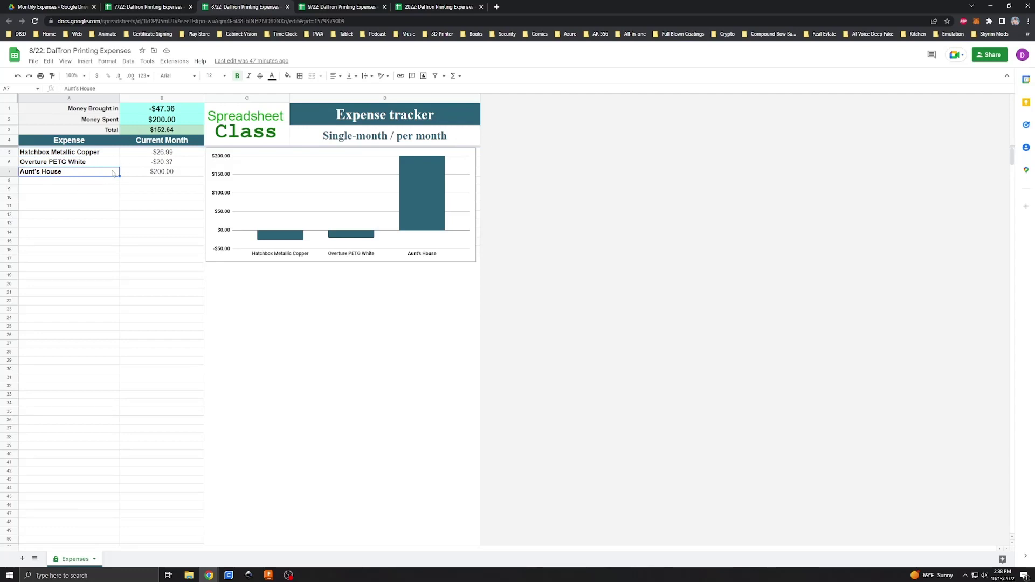
click(140, 173)
click(89, 163)
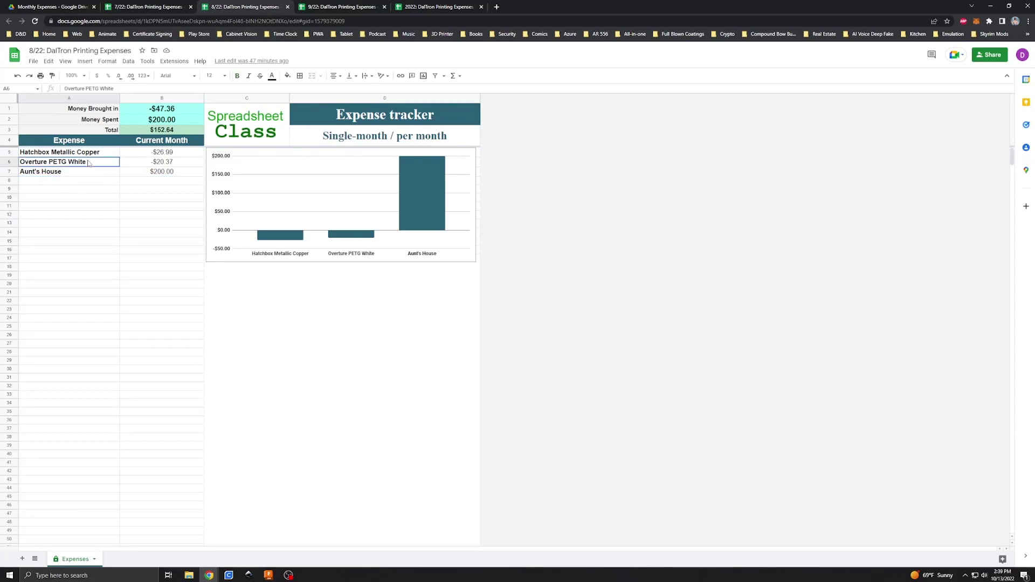
drag(88, 163, 115, 146)
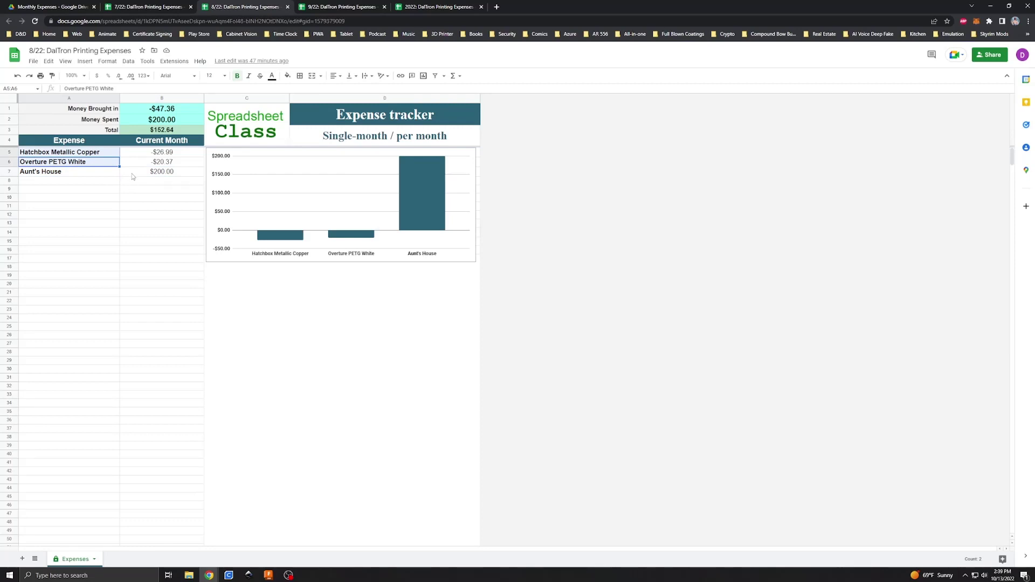
click(140, 173)
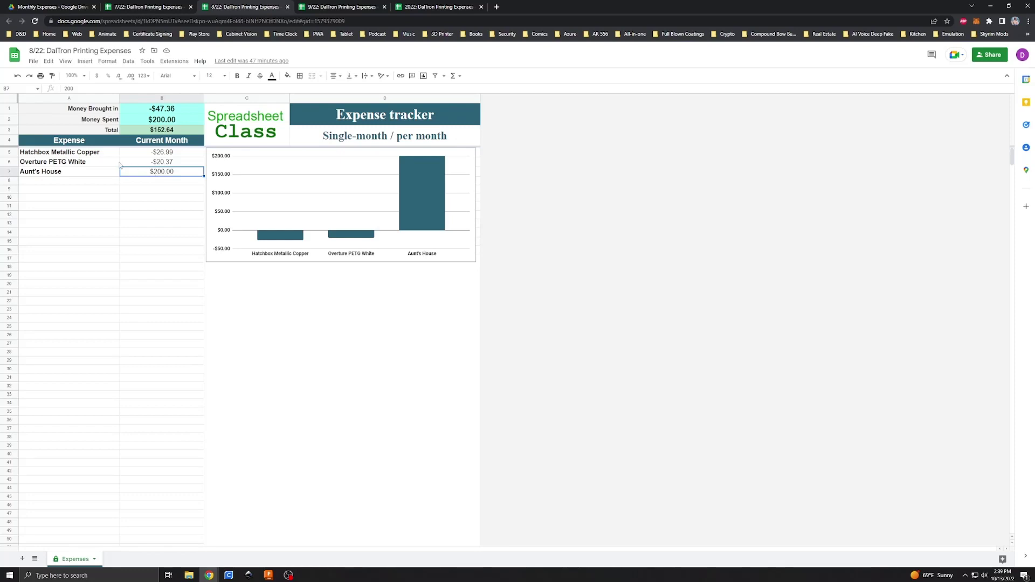
click(92, 154)
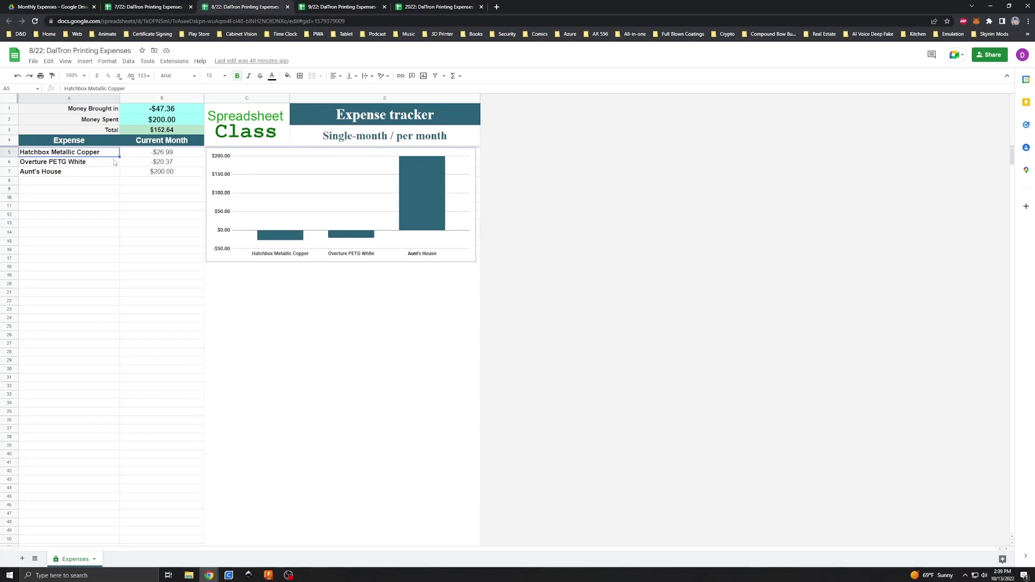
click(147, 173)
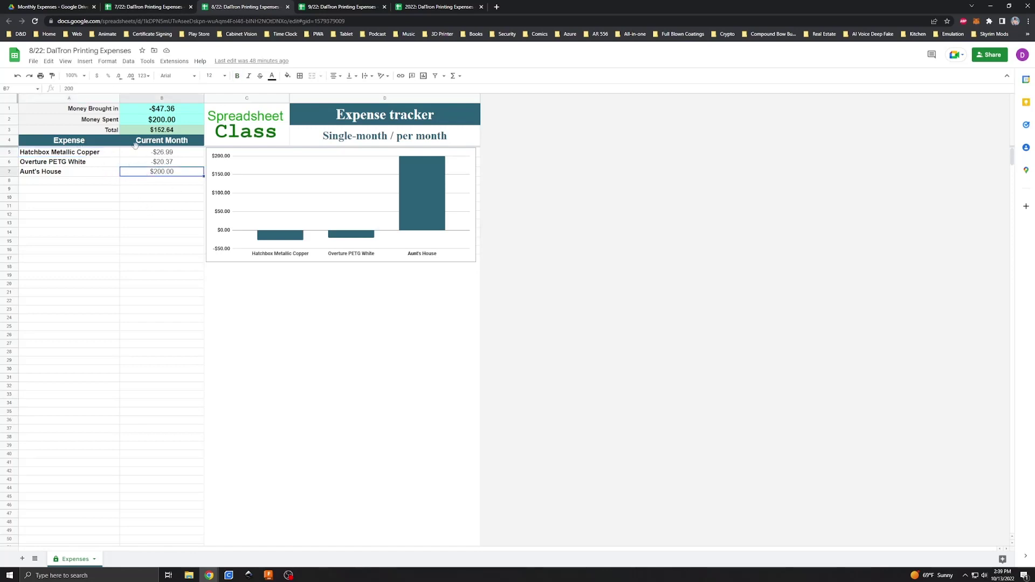
click(97, 174)
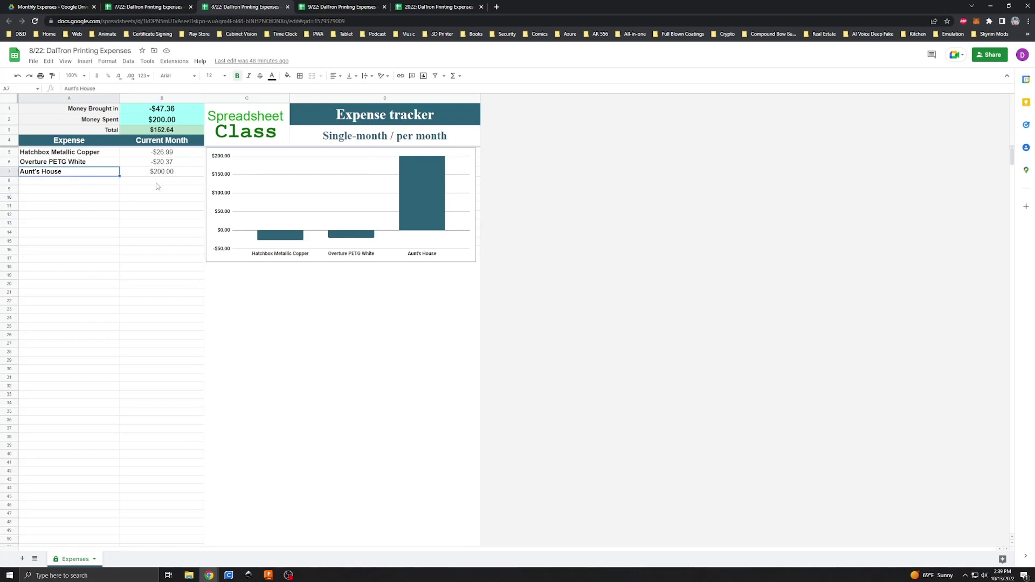
Step: Compare the September sheet's summary labels and Geetech PETG White expense with the filament entries in the August sheet
click(350, 7)
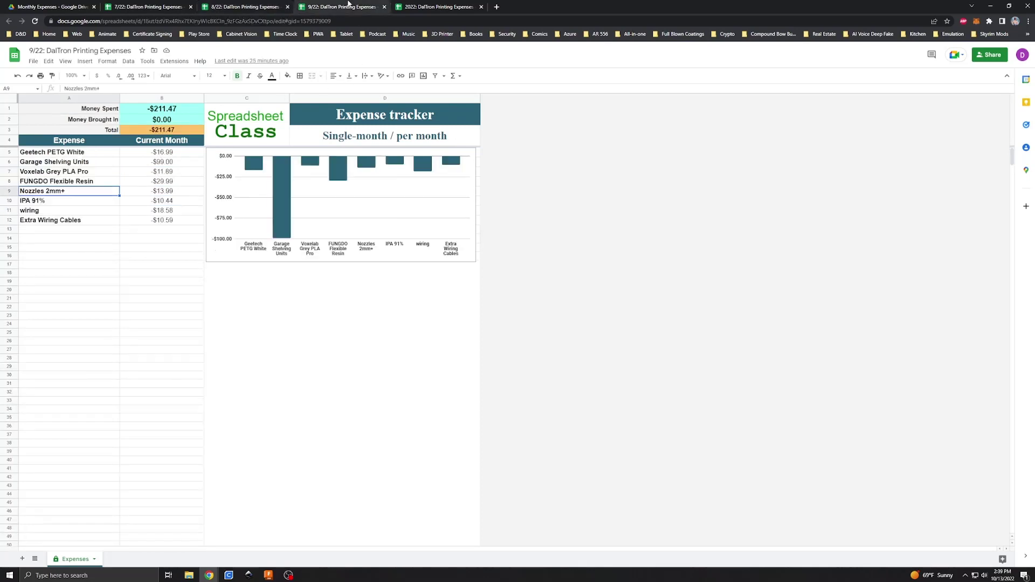
key(ctrl+Home)
key(Down)
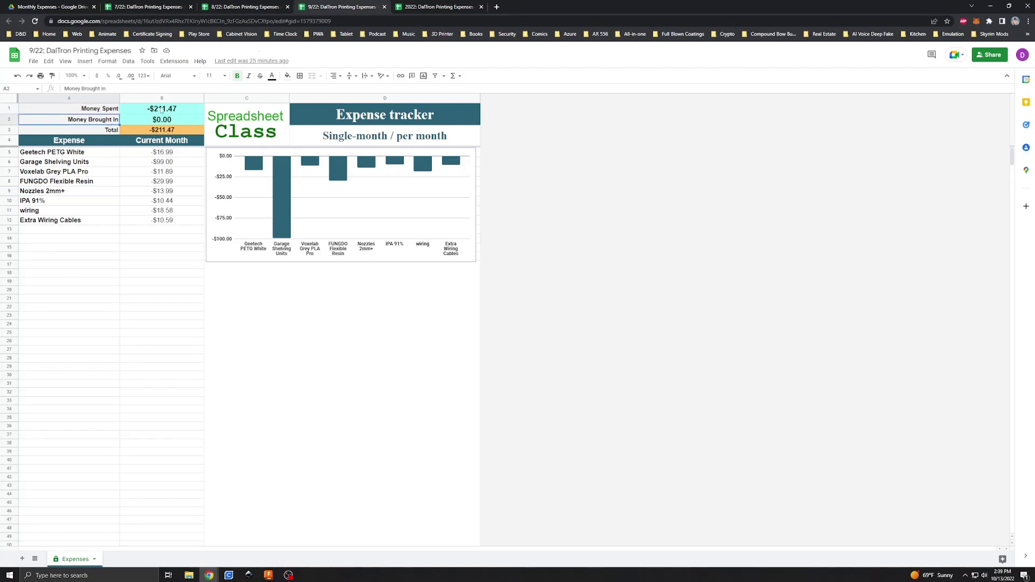
key(Down)
key(Down)
key(Down)
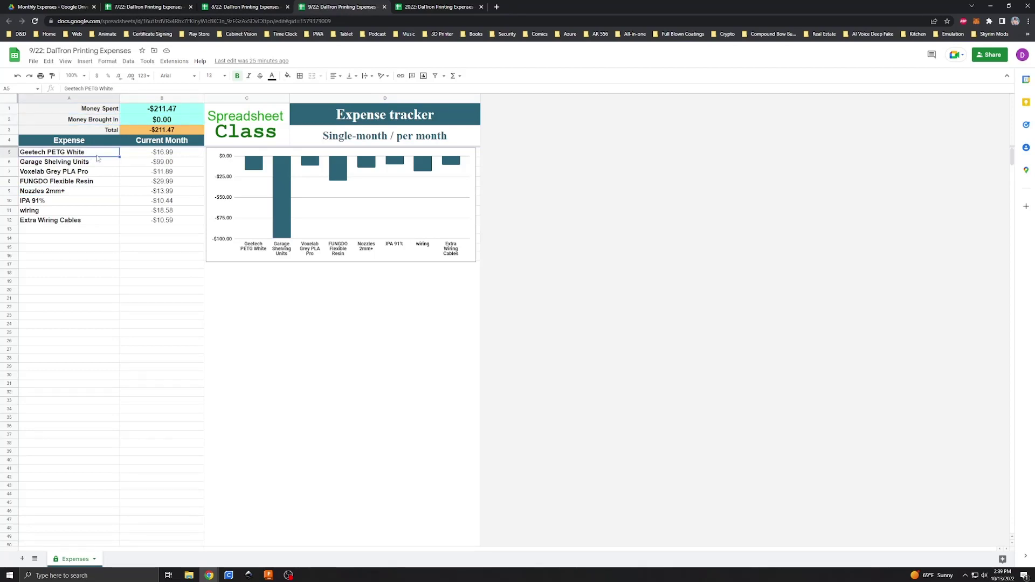
key(ctrl+Page_Up)
drag(87, 152, 160, 163)
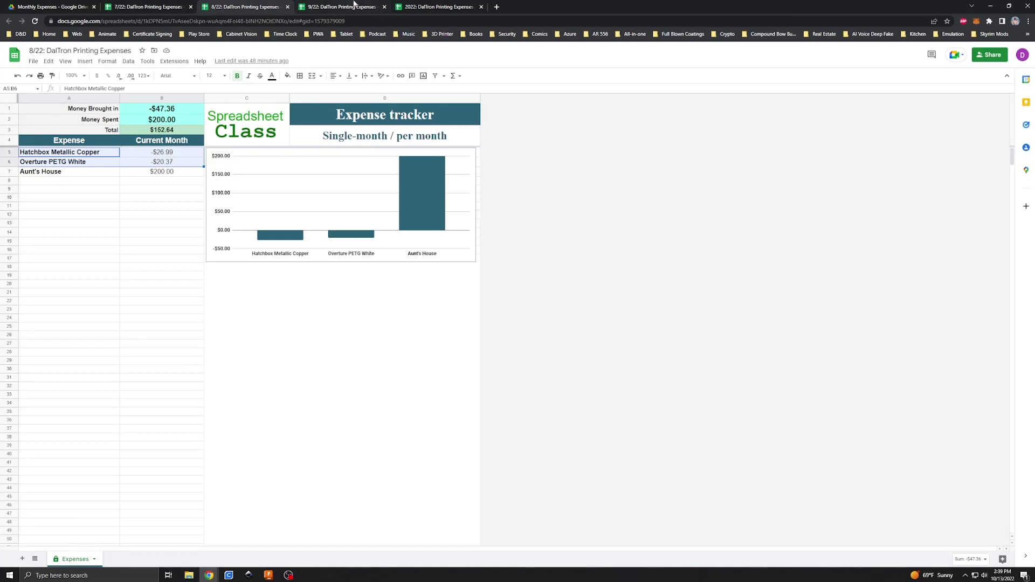
click(92, 172)
click(330, 7)
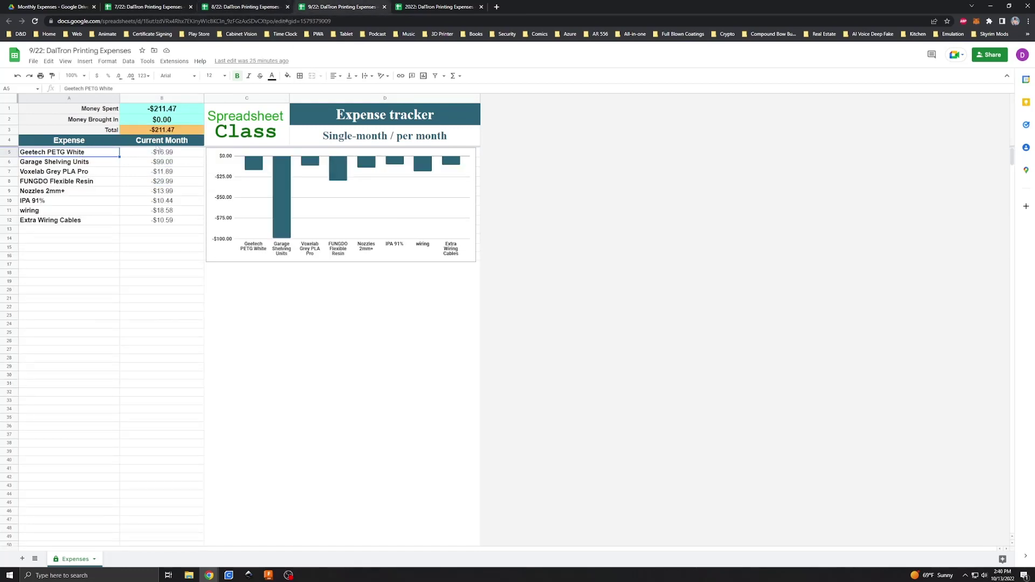
key(ctrl+shift+Tab)
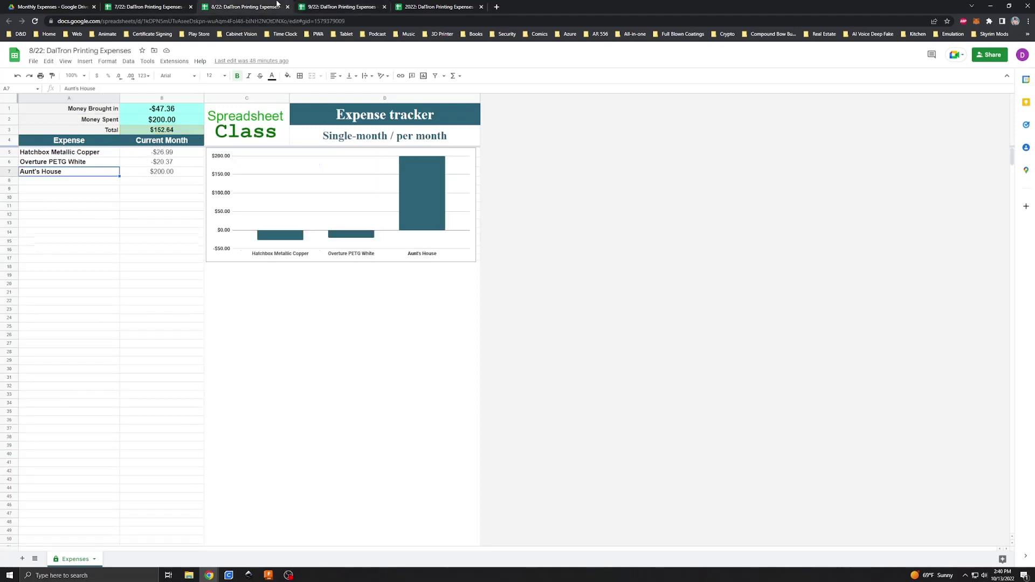
click(105, 161)
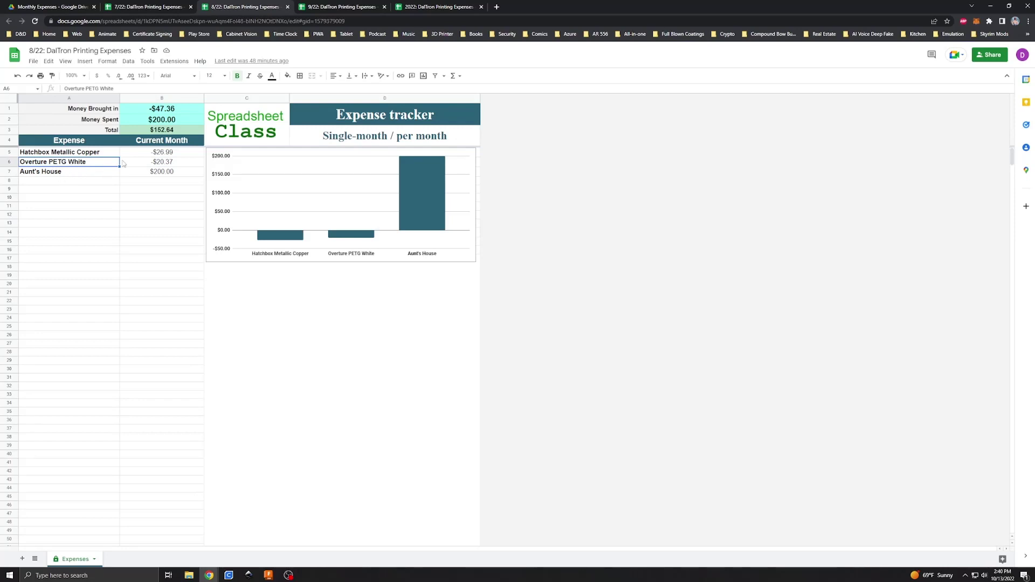
Step: Examine the September sheet's expenses for garage shelving units, Voxelab Grey PLA Pro and FUNGDO Flexible Resin
click(335, 5)
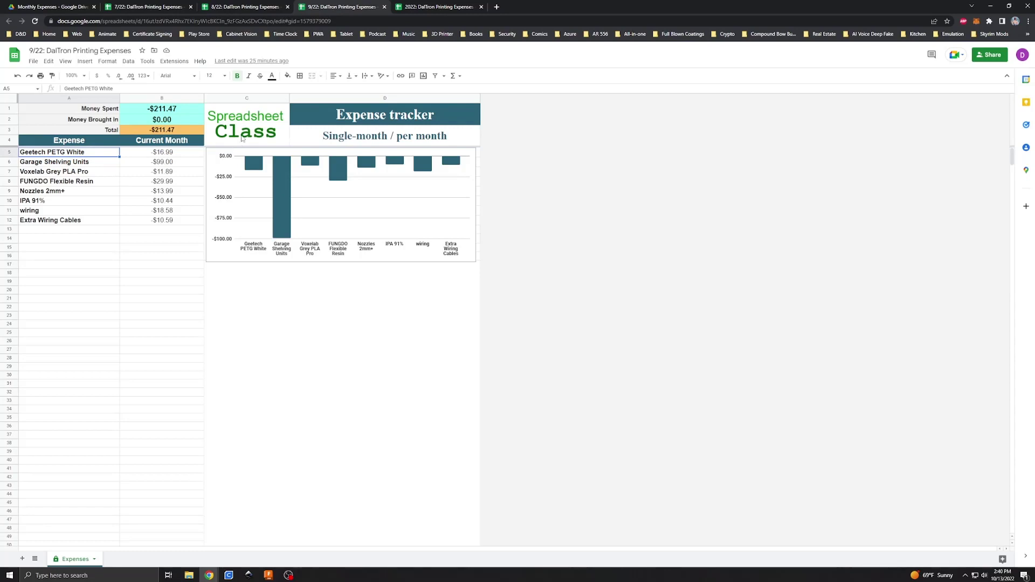
click(79, 162)
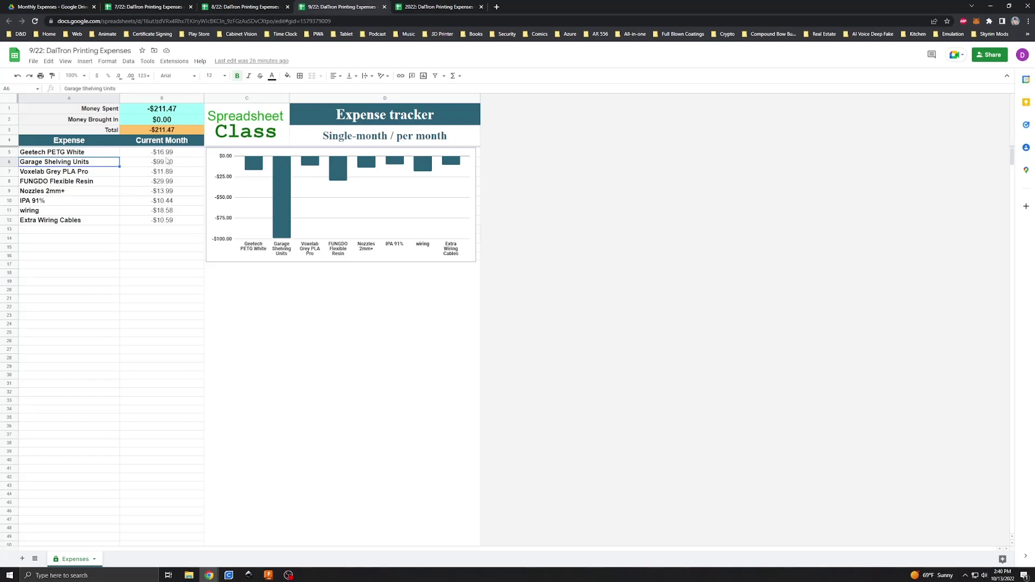
click(105, 174)
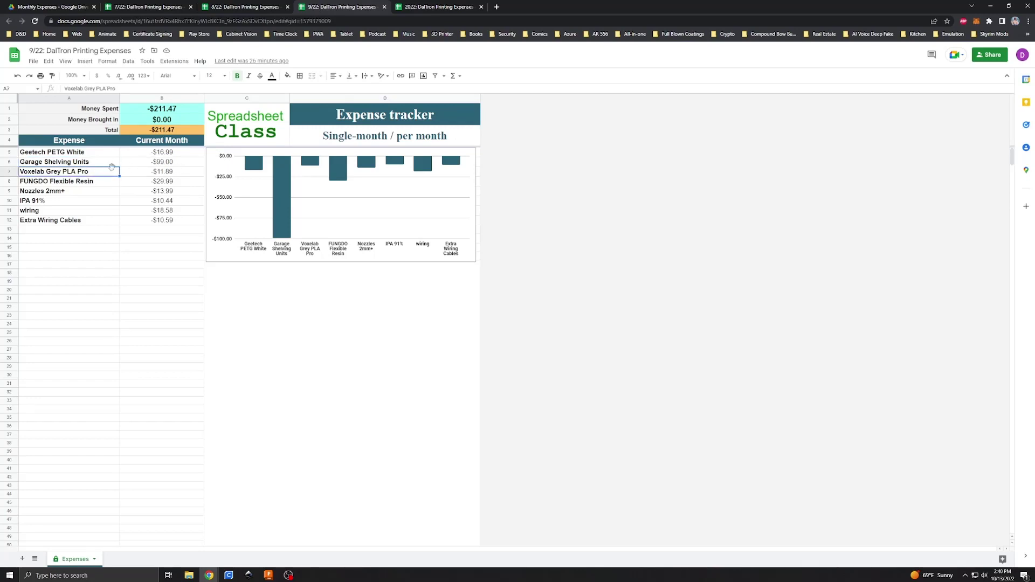
click(91, 183)
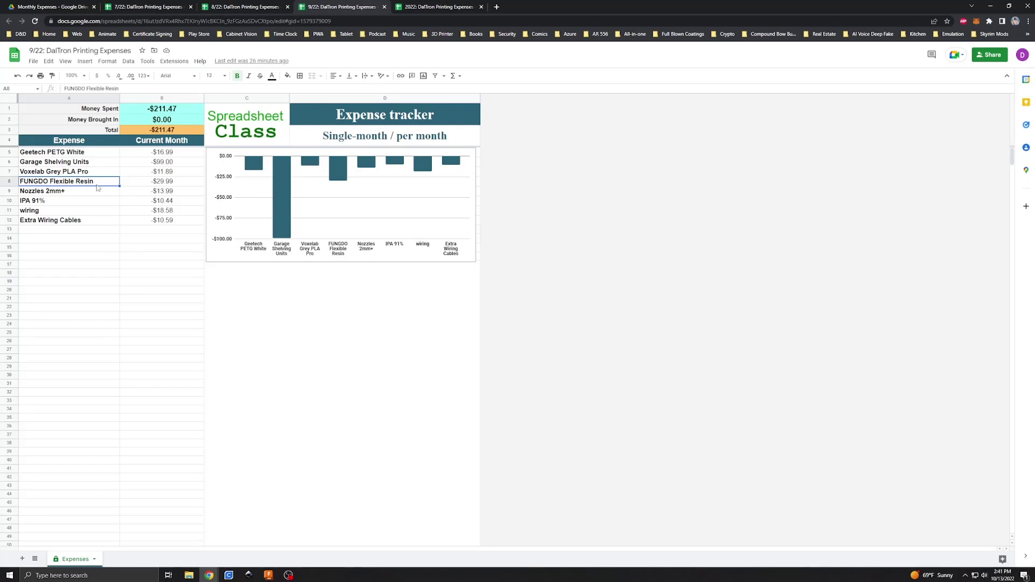
click(95, 156)
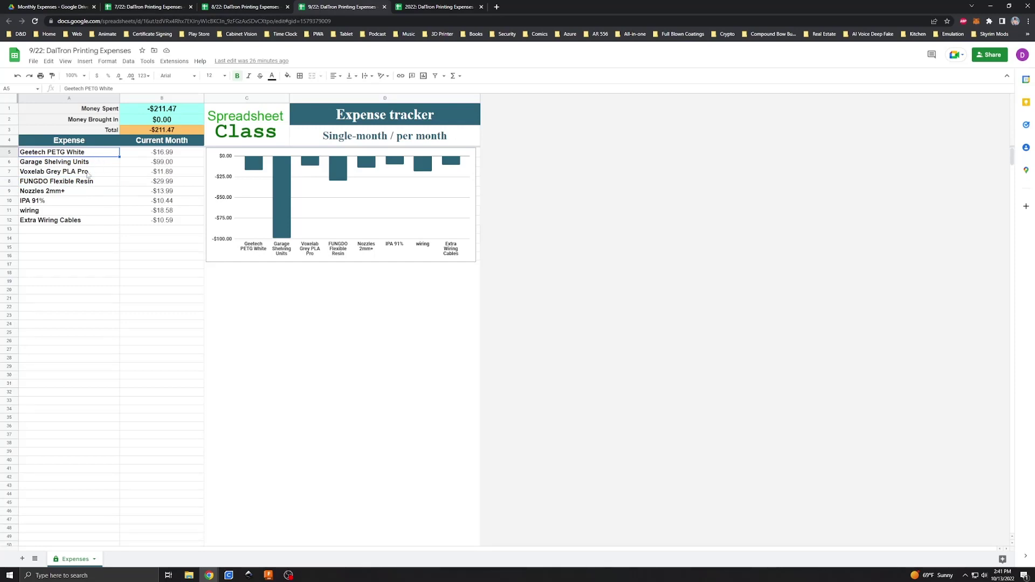
click(78, 173)
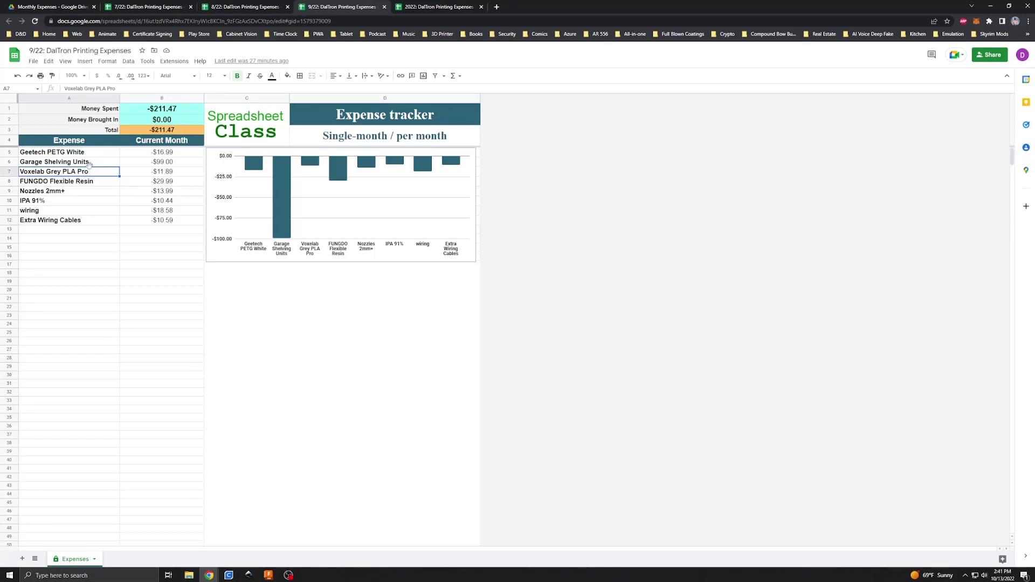
click(90, 181)
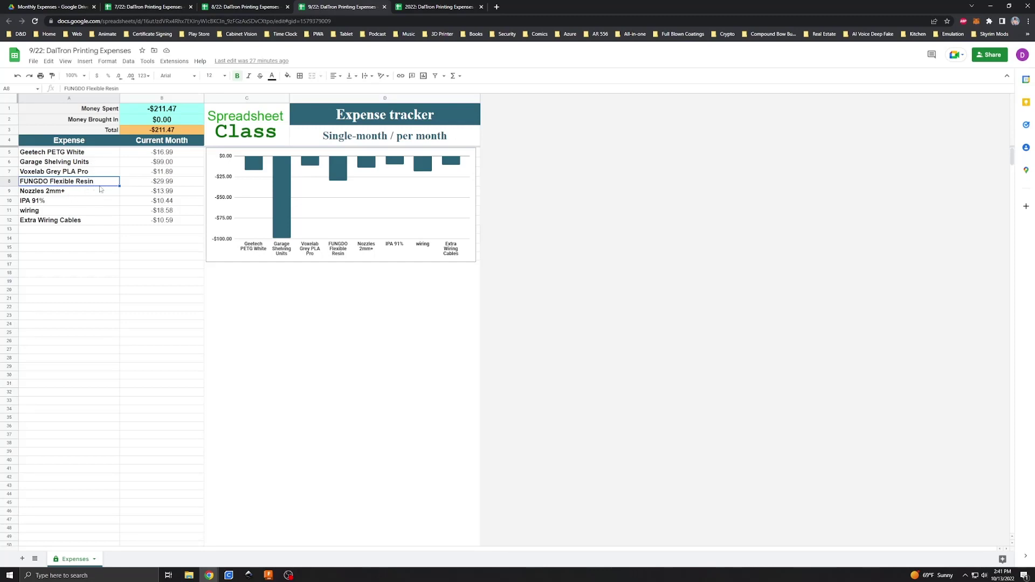
Step: Examine the September sheet's expenses for nozzles, IPA 91%, wiring and extra wiring cables
click(78, 195)
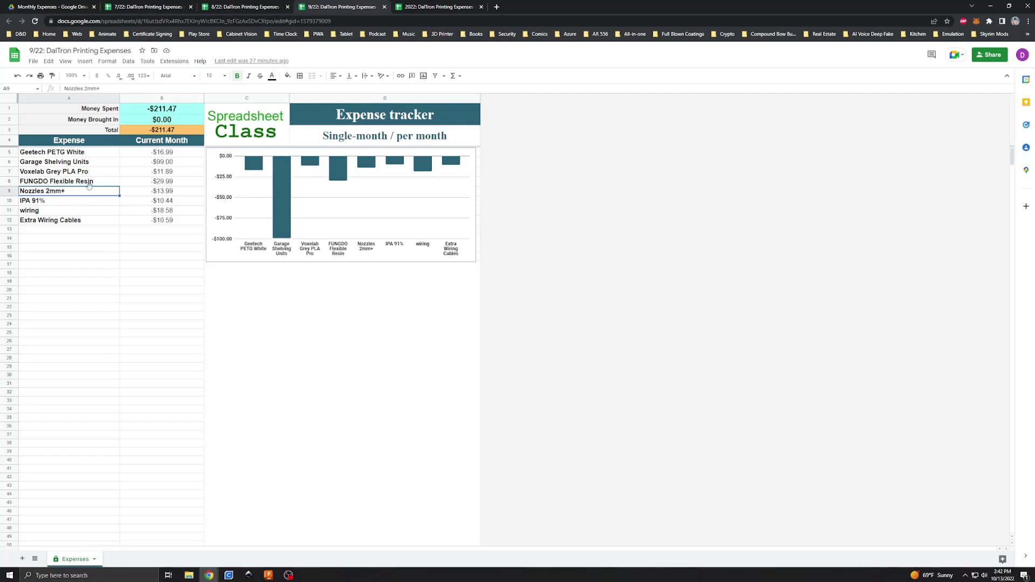
click(54, 202)
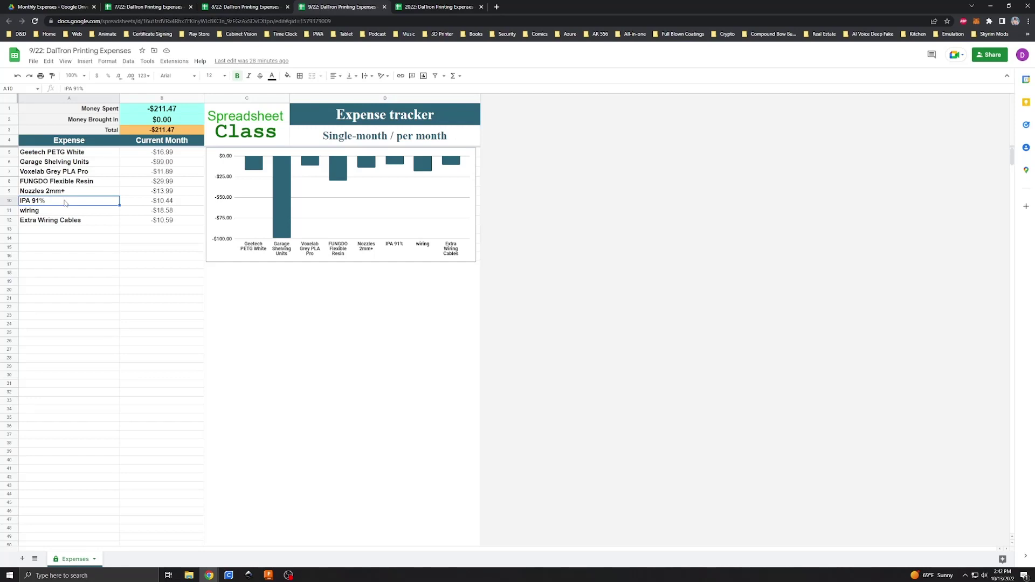
drag(64, 211, 64, 223)
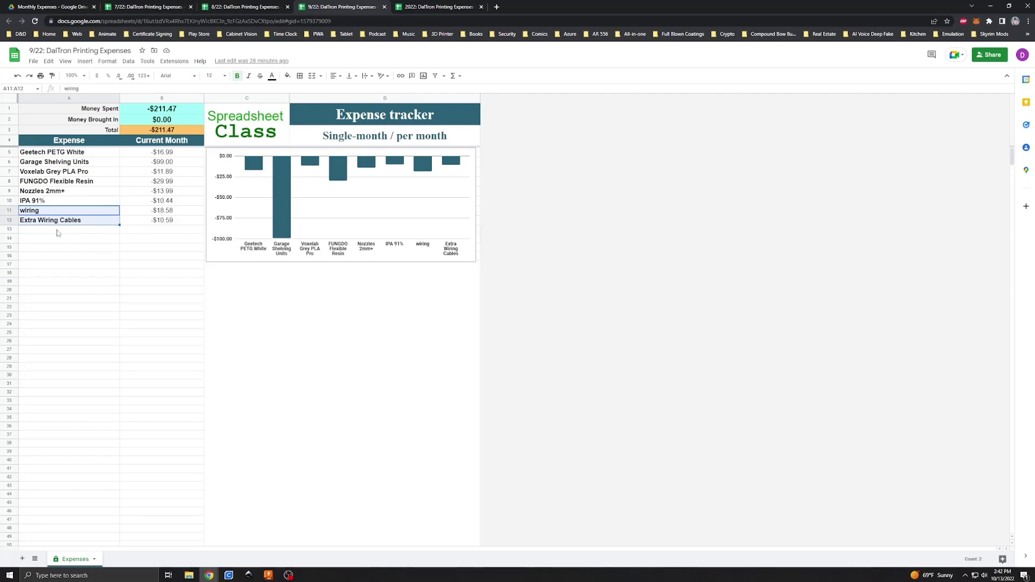
click(110, 224)
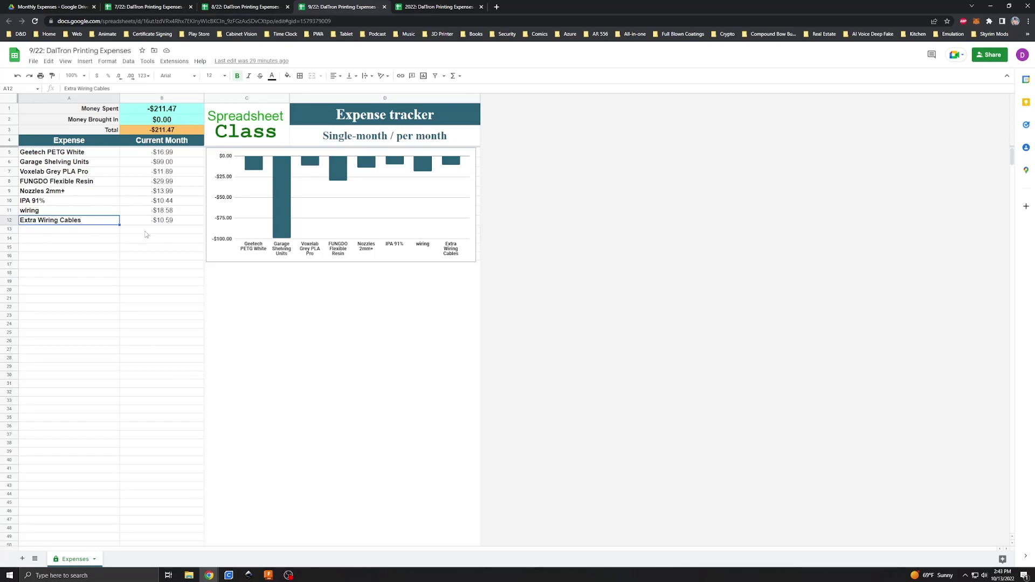
click(181, 222)
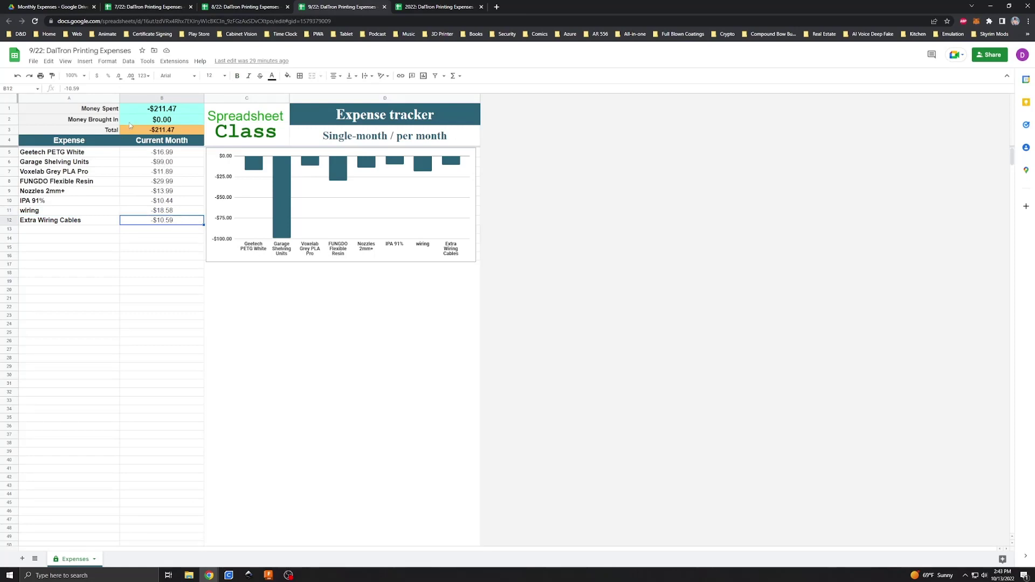
Step: Inspect the September sheet's Money Brought In cell and check the current date in the system calendar
click(130, 123)
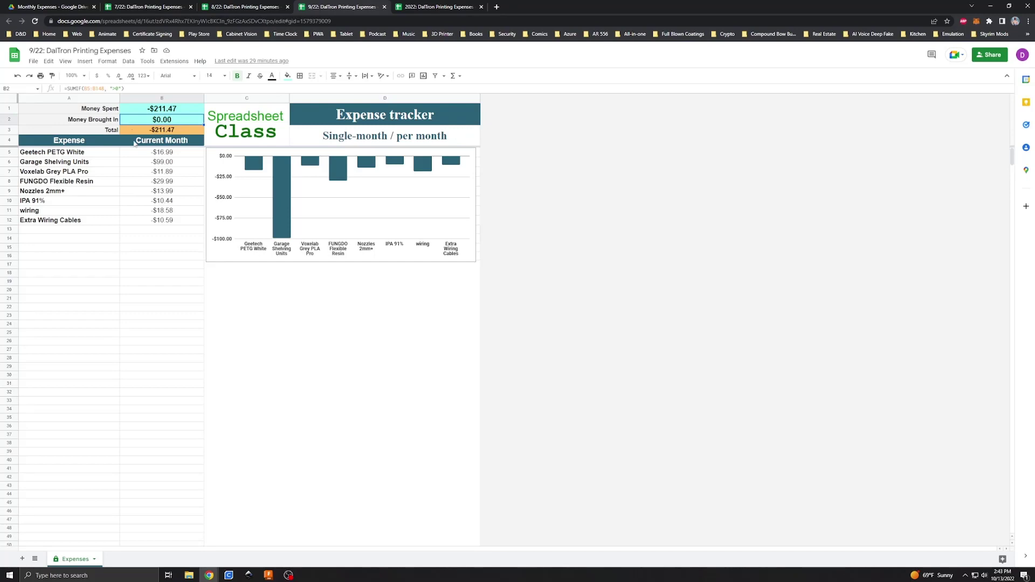
click(994, 575)
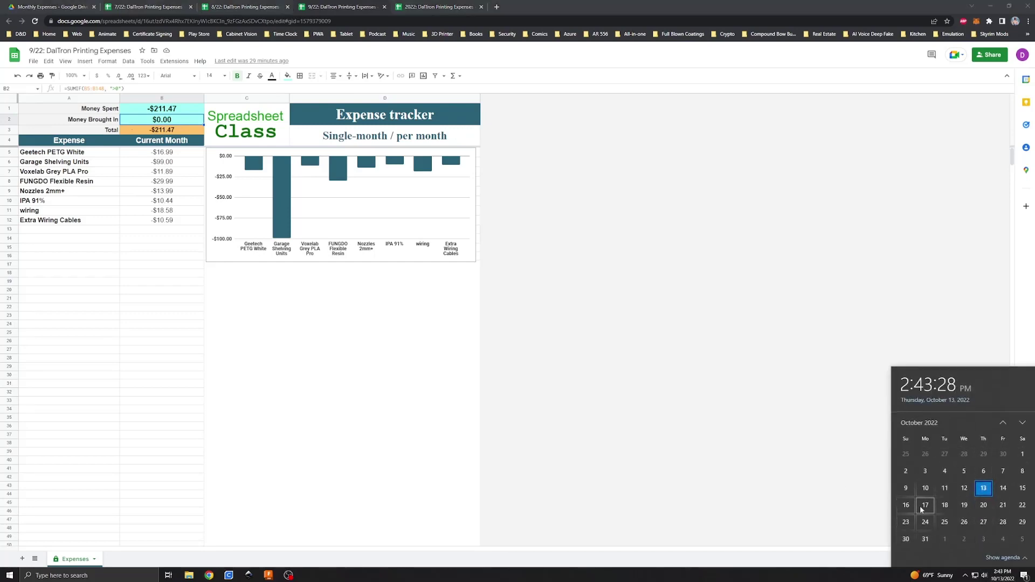
click(614, 339)
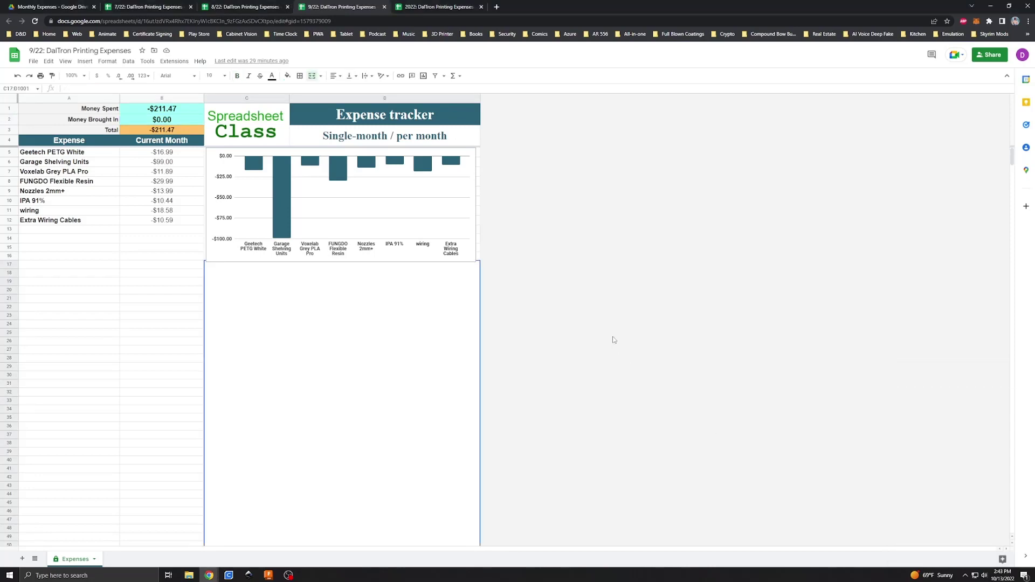
click(537, 197)
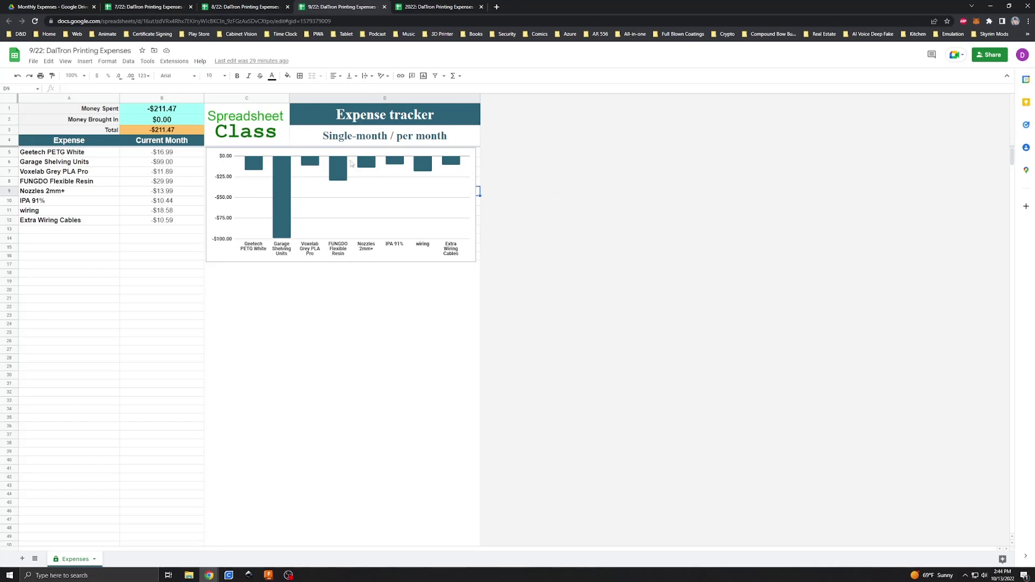
Step: Review the monthly totals in the 2022 yearly expense sheet against the July sheet
click(441, 6)
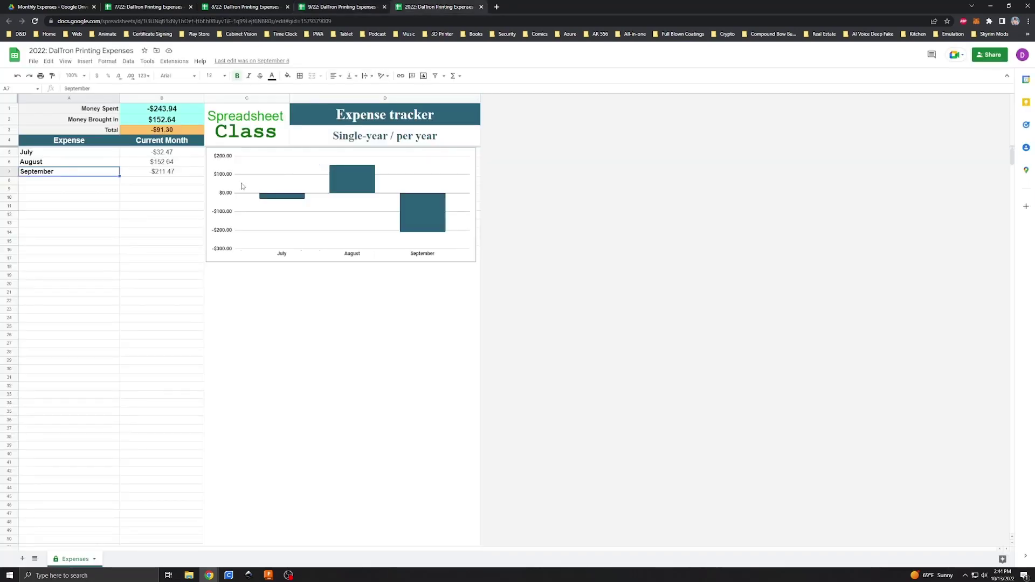
click(50, 183)
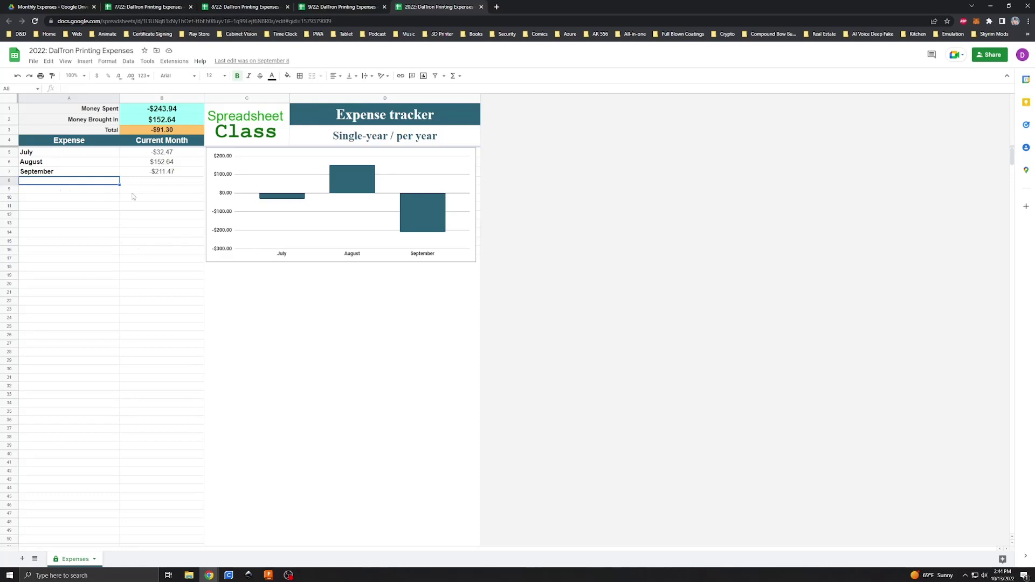
click(143, 6)
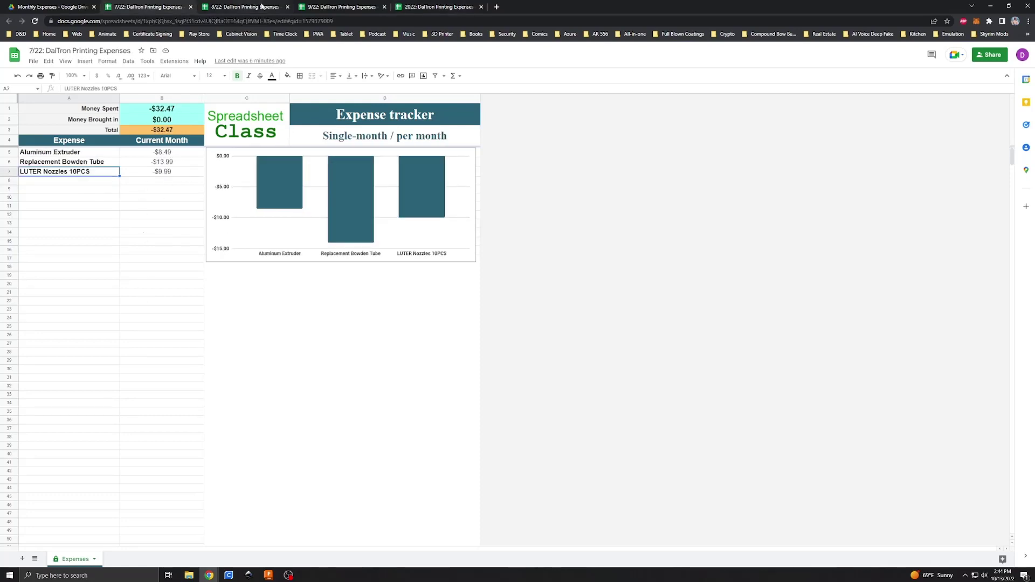
click(438, 6)
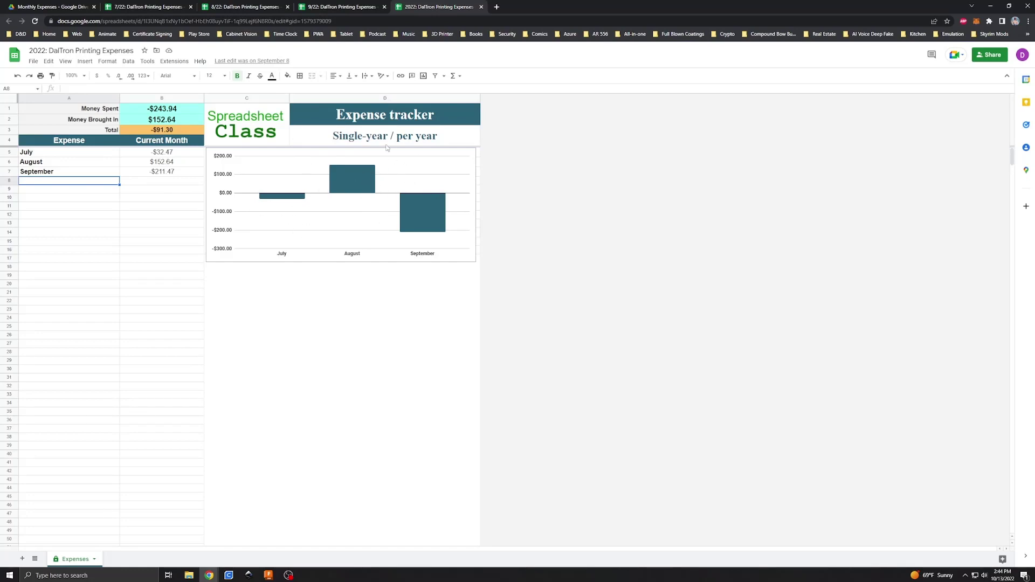
Step: Open the Etsy Shop Dashboard in a new tab and examine the shop's total views and visits
click(496, 6)
text(etsy)
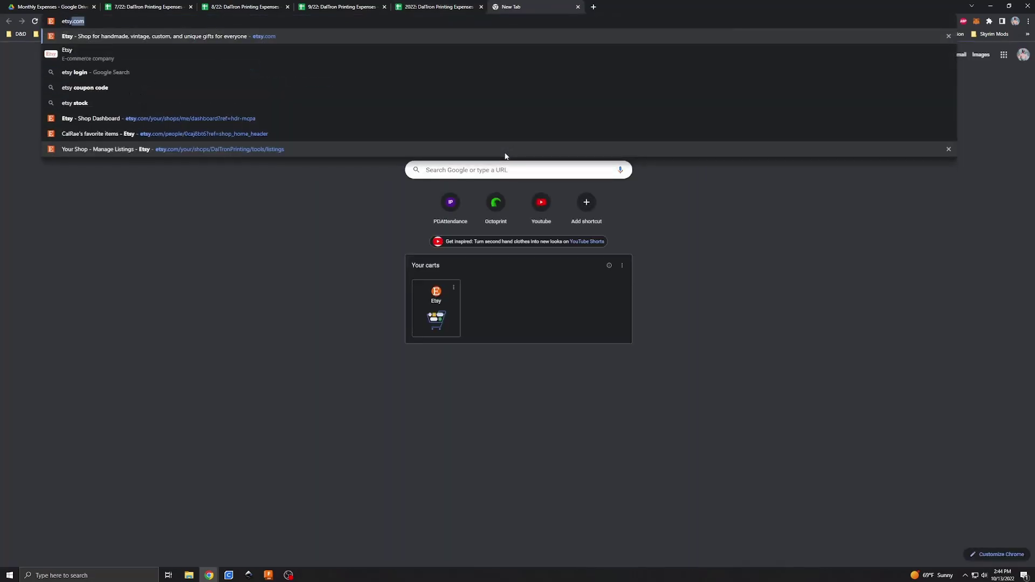
click(247, 118)
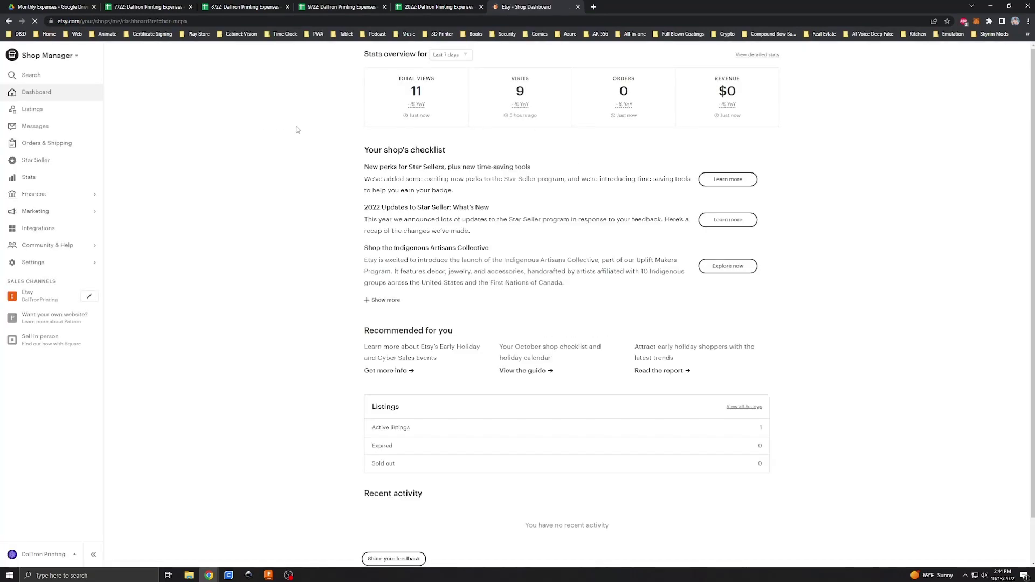
double_click(420, 92)
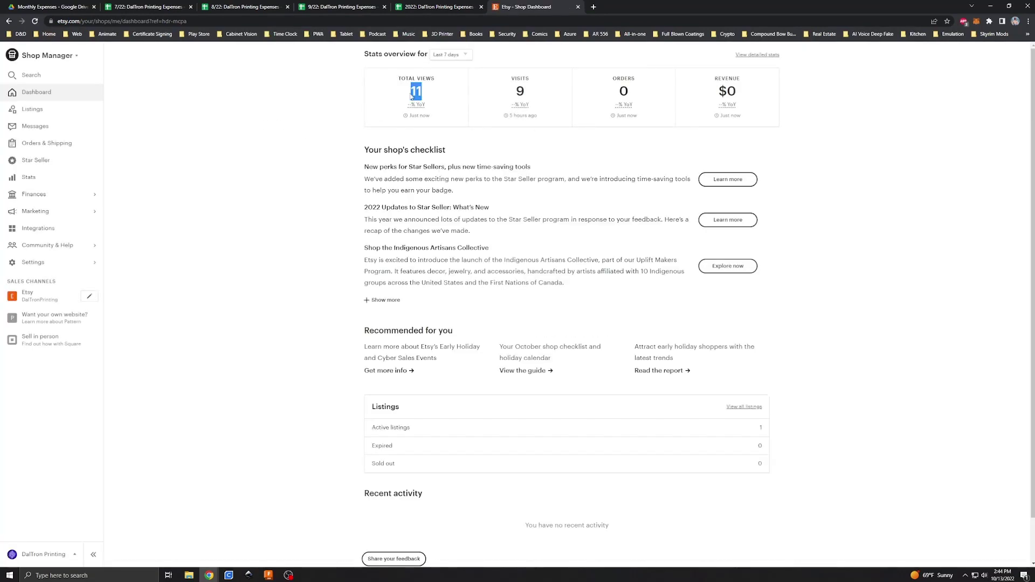
double_click(520, 91)
Step: Open the Sam The Cooking Guy 8" Chef Knife Guard listing and view its primary photo at full size
click(31, 109)
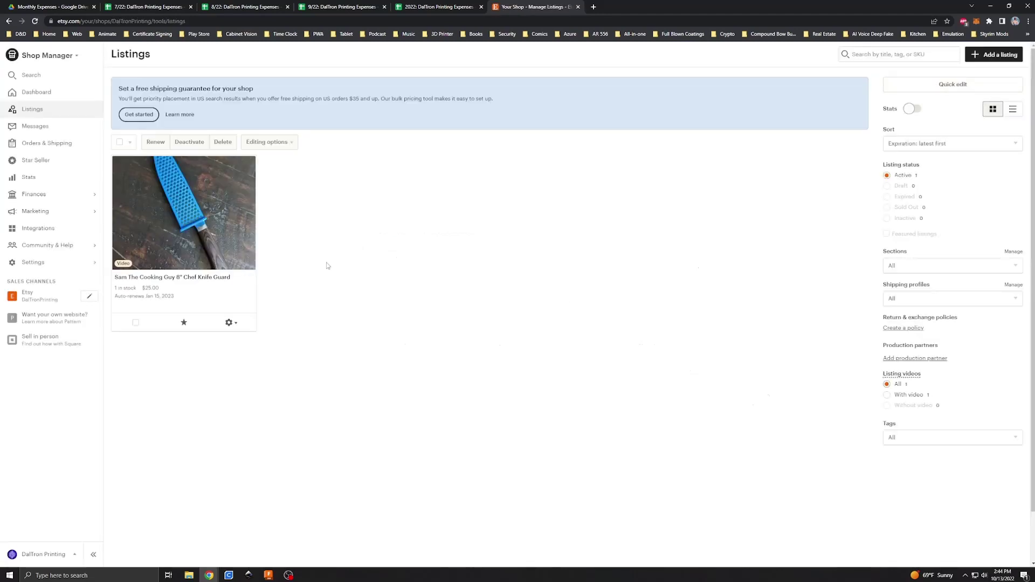
click(201, 280)
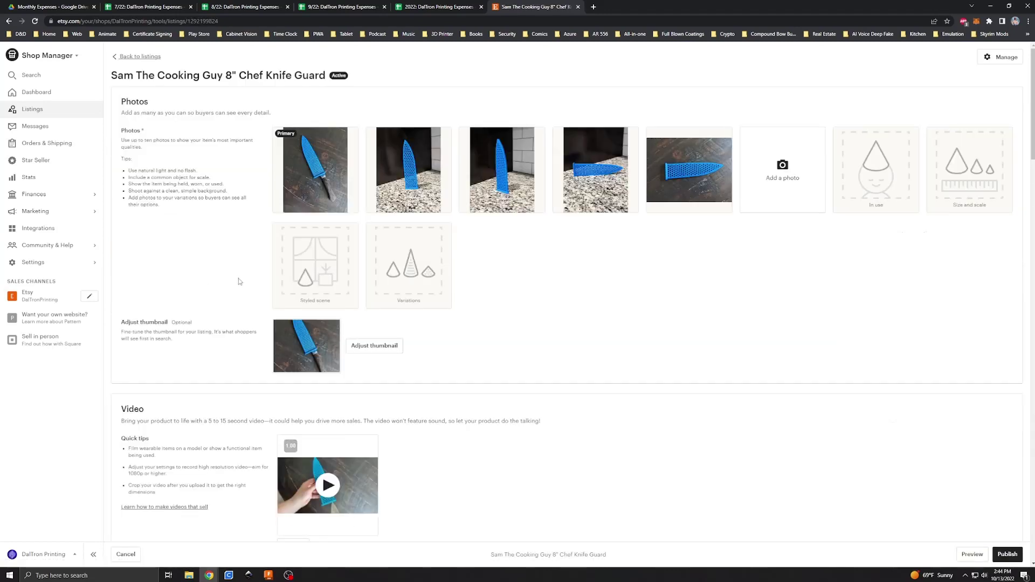
mouse_move(350, 182)
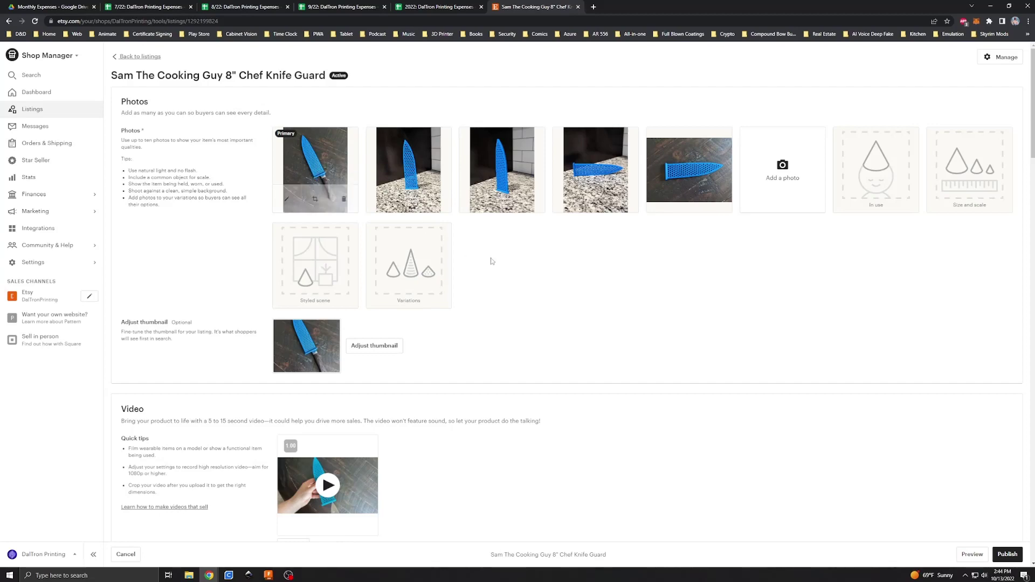
scroll(491, 260, down, 6)
scroll(498, 261, up, 2)
scroll(498, 261, up, 5)
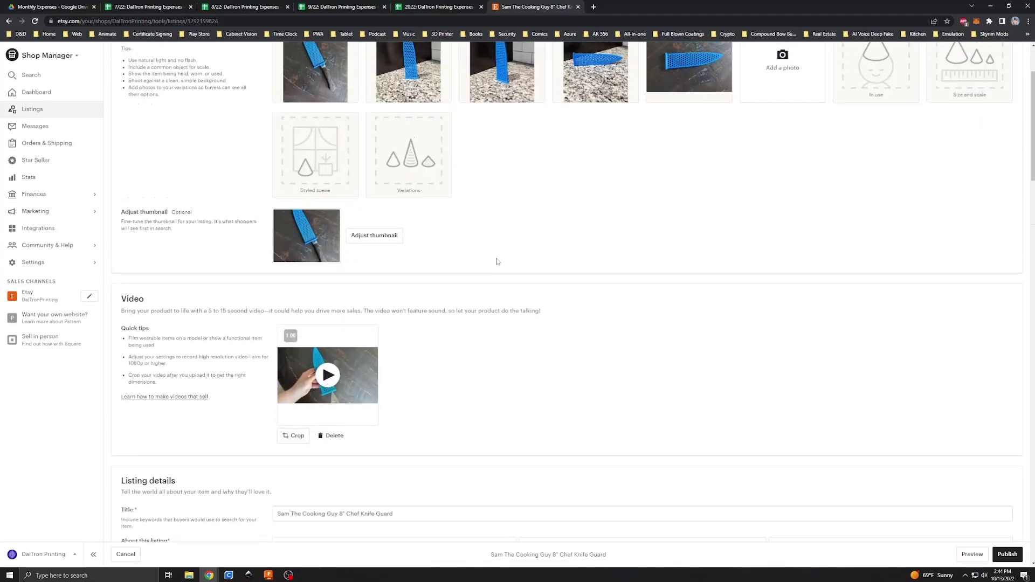
mouse_move(311, 178)
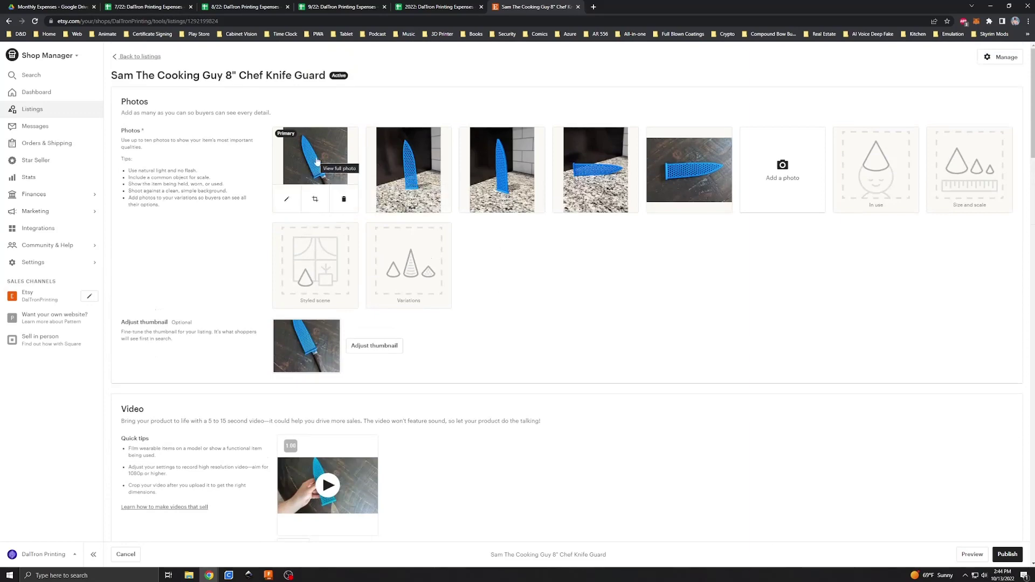
click(325, 162)
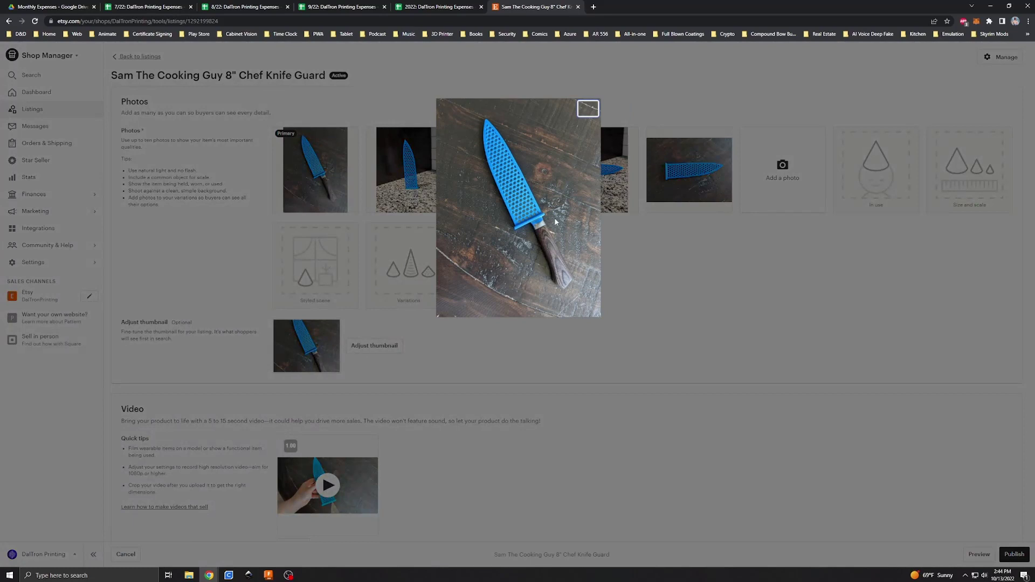
Step: Search the web for "stcg shop" in a new tab
key(ctrl+t)
text(stc)
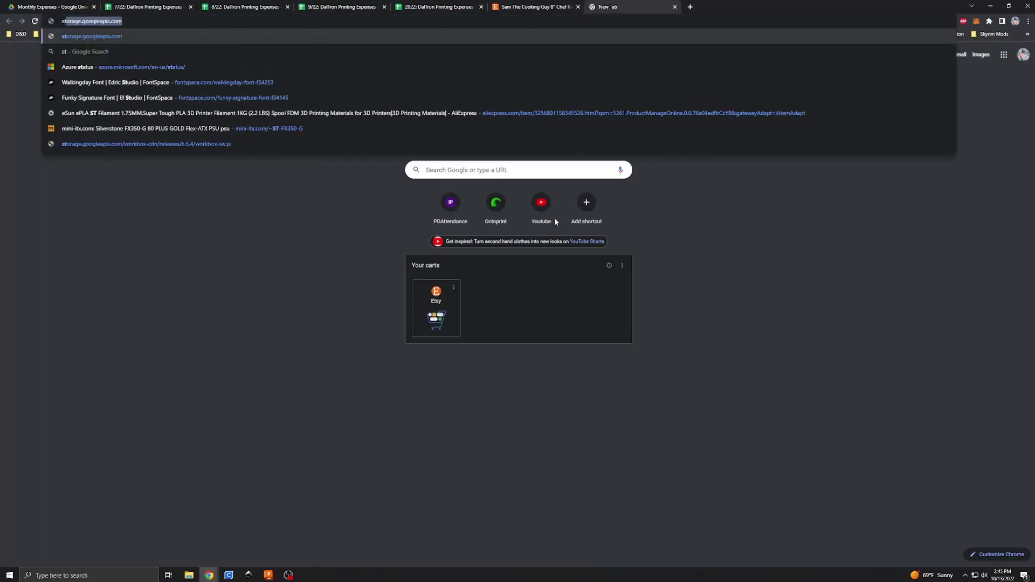
text(g)
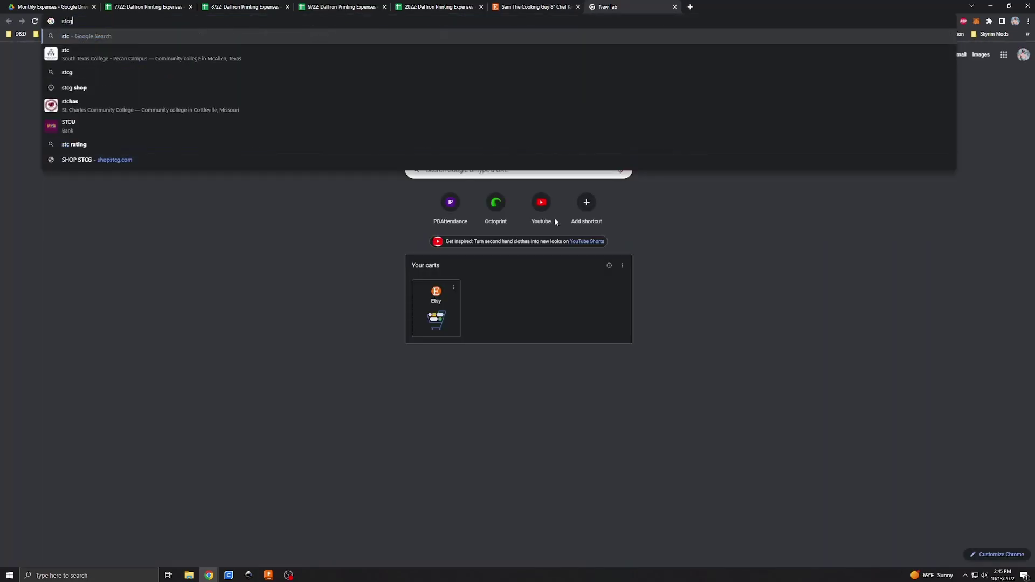
key(Down)
key(Down)
key(Return)
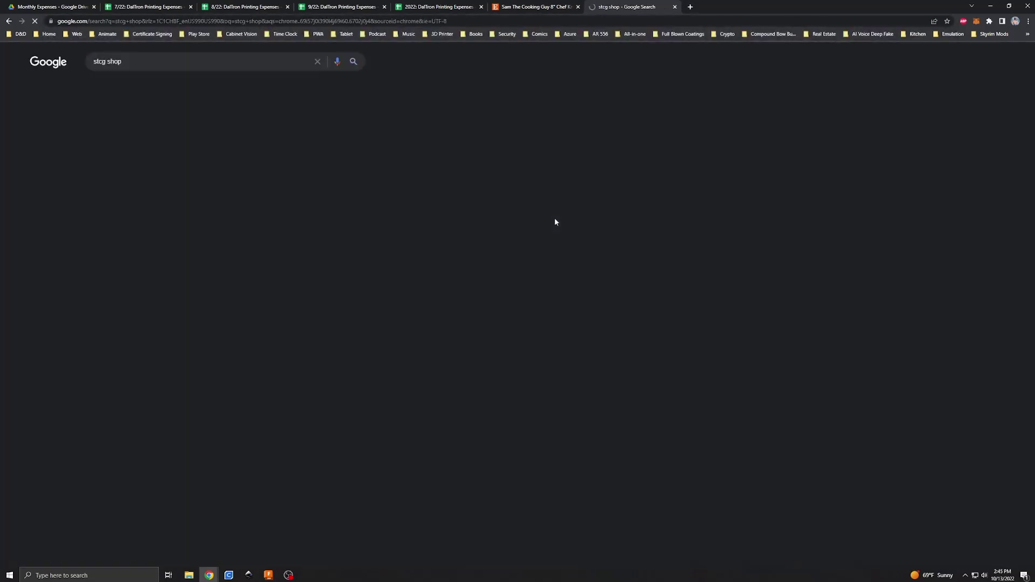
Step: Open the shop's STCG Knives collection from the search results and dismiss the 10% off sign-up offer
click(132, 133)
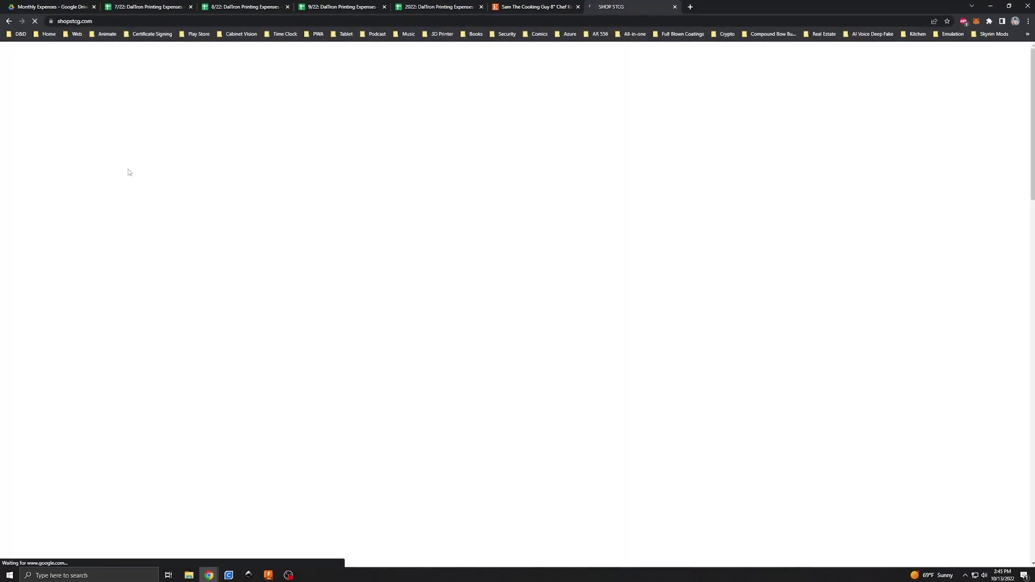
key(alt+Left)
click(128, 169)
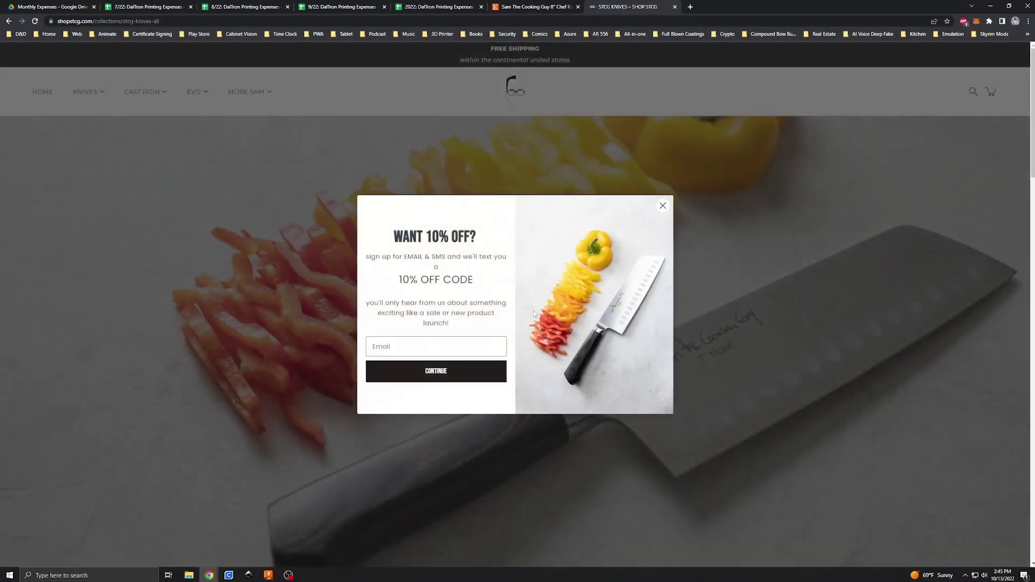
click(661, 212)
scroll(663, 401, down, 10)
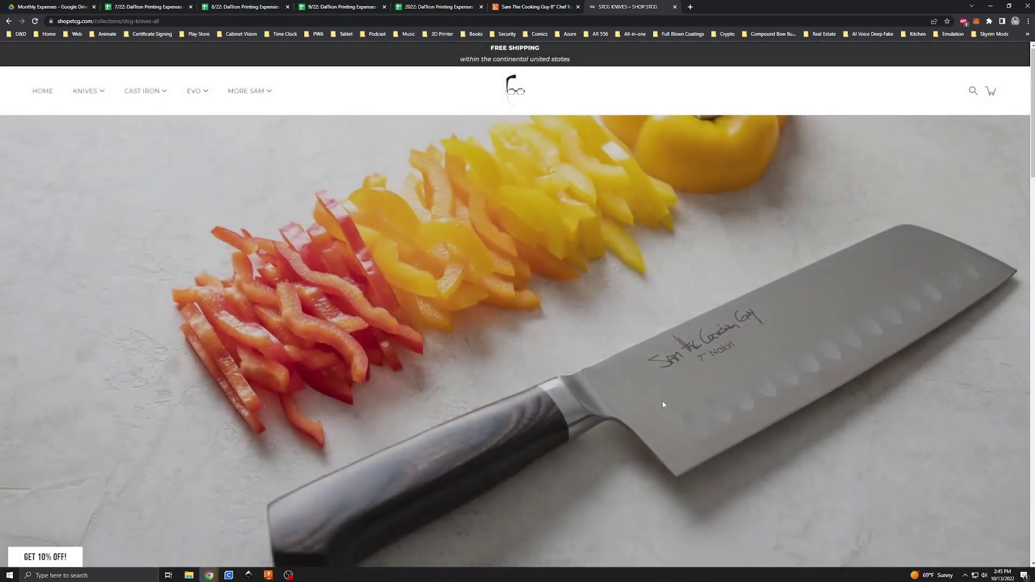
Step: Examine the knives in the STCG Knives collection, focusing on the 8" Chef Knife and the 8" Bread Knife
scroll(412, 192, down, 5)
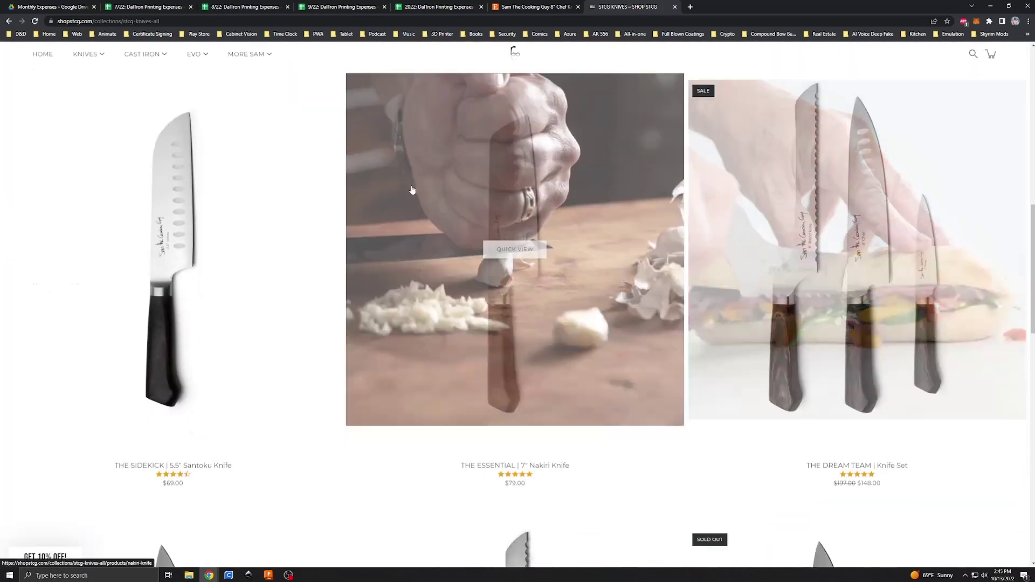
scroll(209, 291, up, 5)
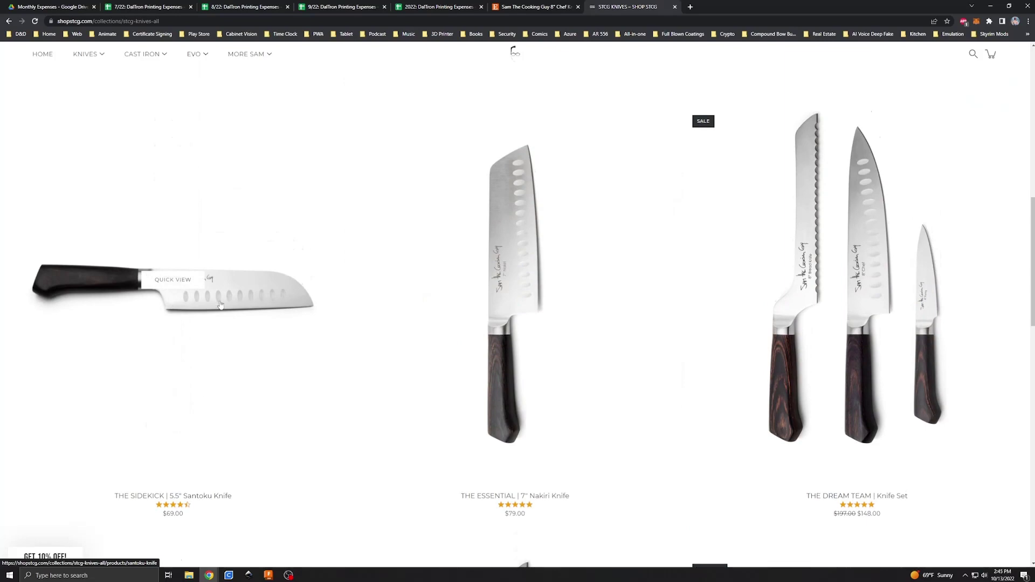
scroll(215, 377, down, 10)
scroll(231, 369, up, 3)
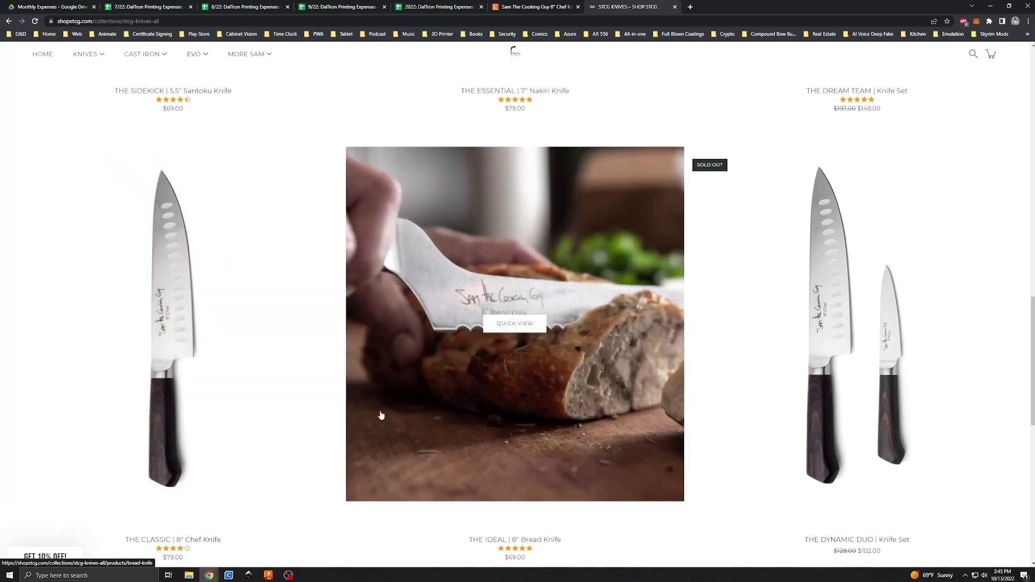
scroll(418, 442, down, 1)
scroll(417, 440, down, 10)
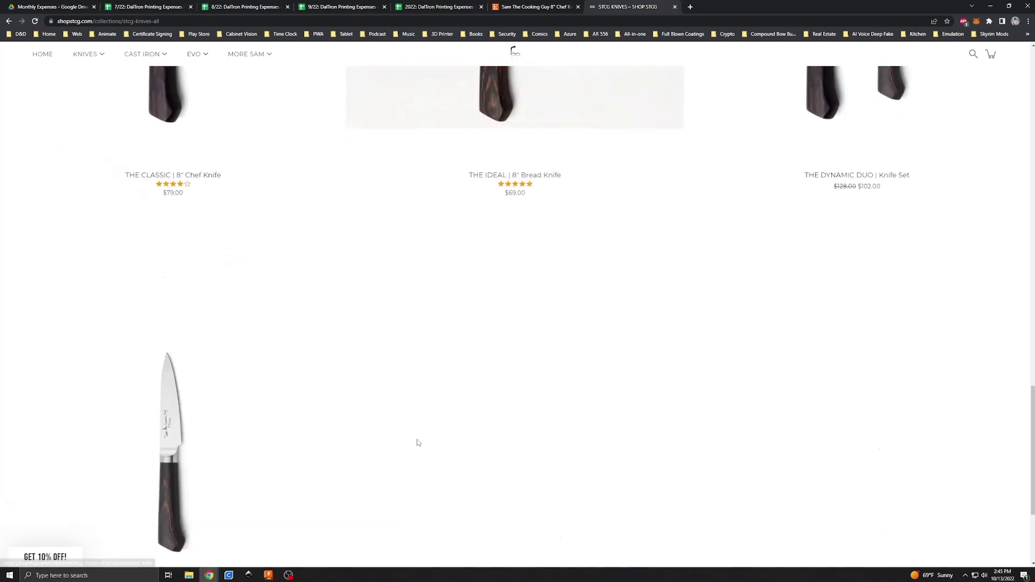
scroll(409, 453, up, 8)
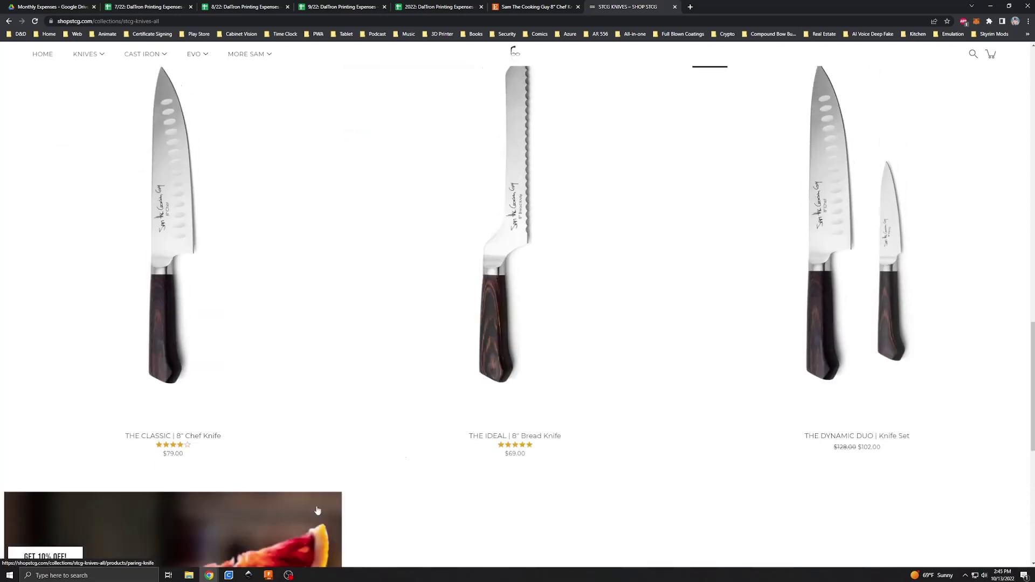
scroll(316, 467, up, 2)
mouse_move(307, 300)
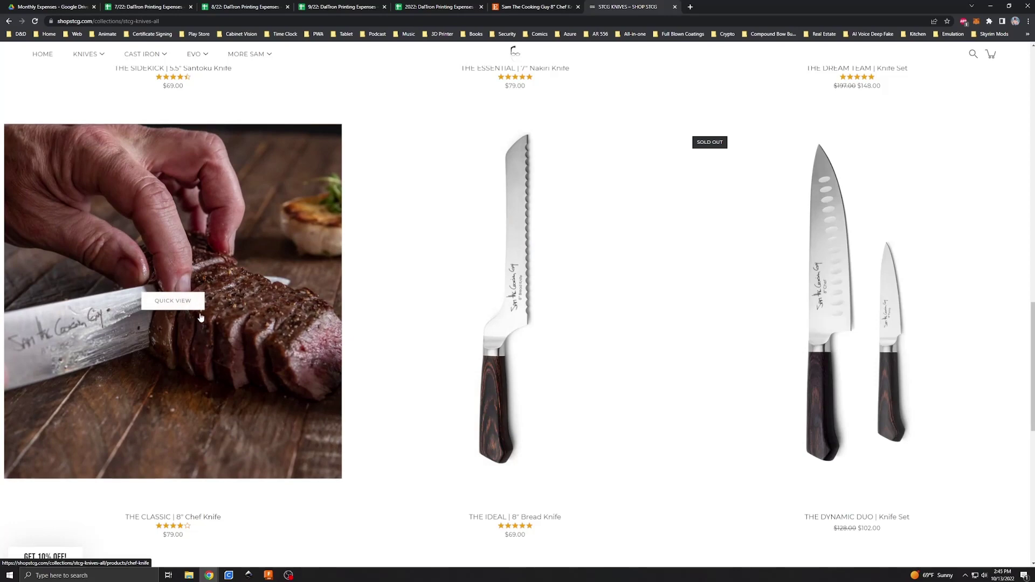
mouse_move(377, 363)
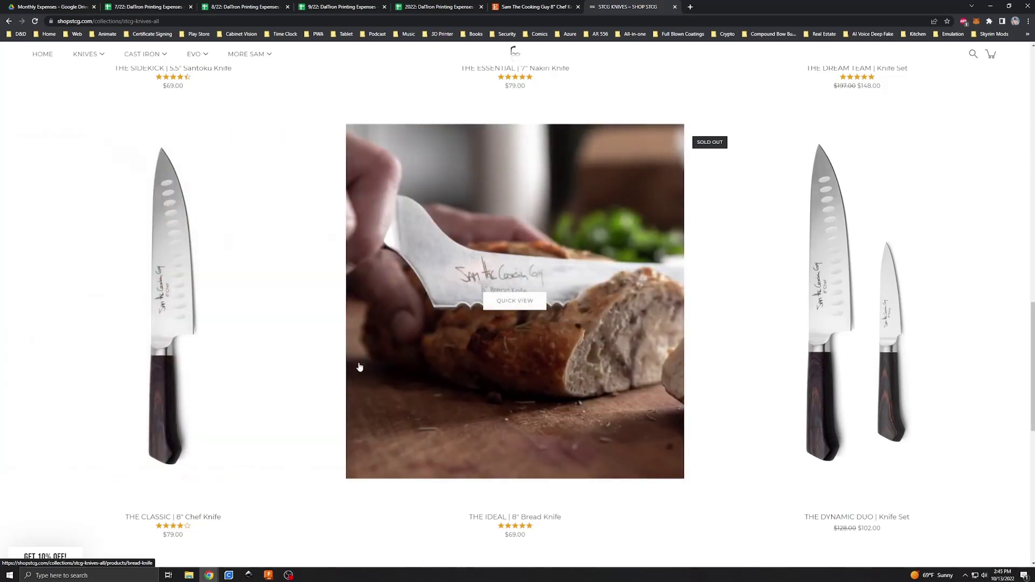
mouse_move(181, 335)
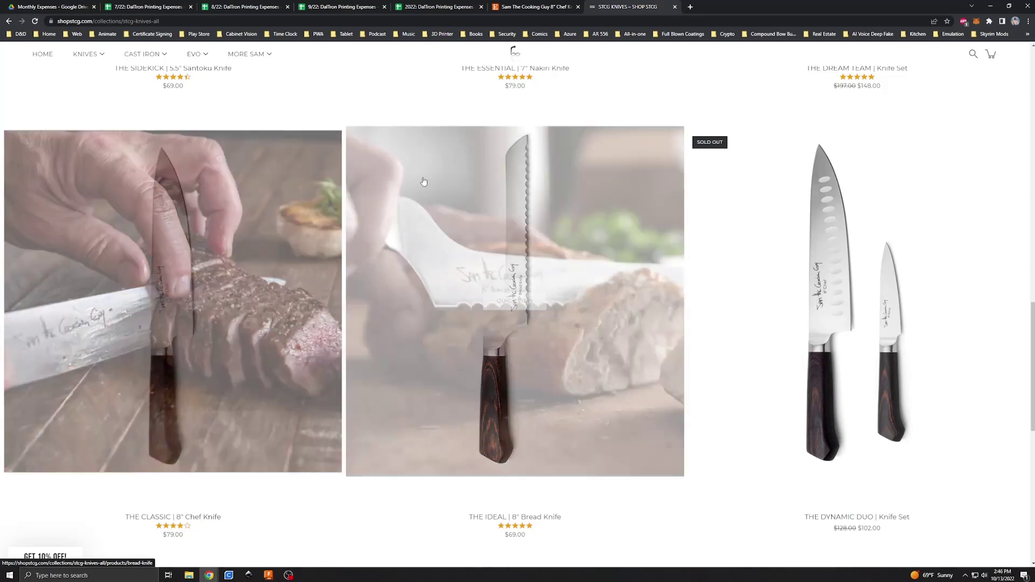
Step: Close the enlarged primary photo in the Etsy Chef Knife Guard listing and return to the STCG Knives page
click(534, 7)
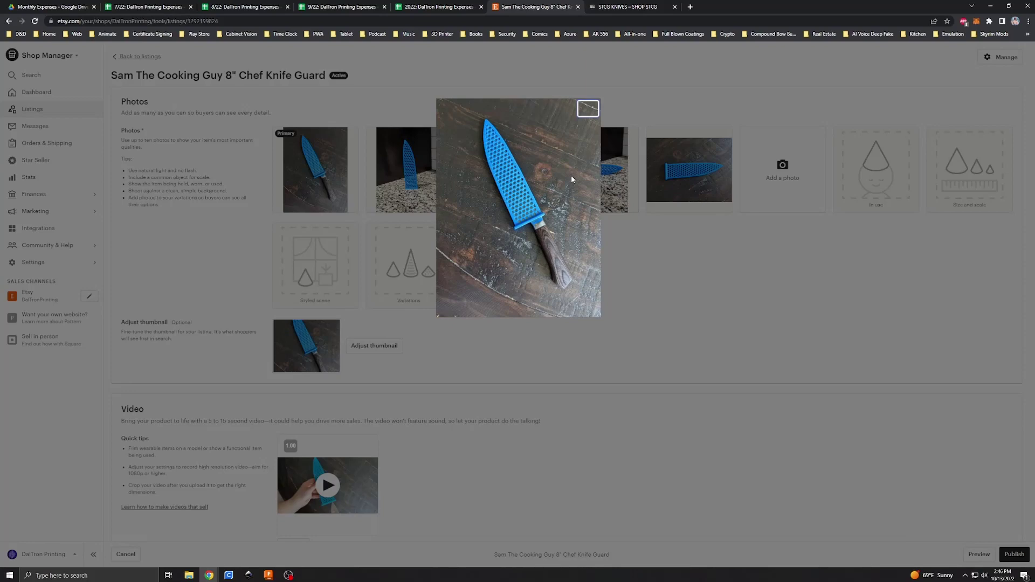
click(588, 108)
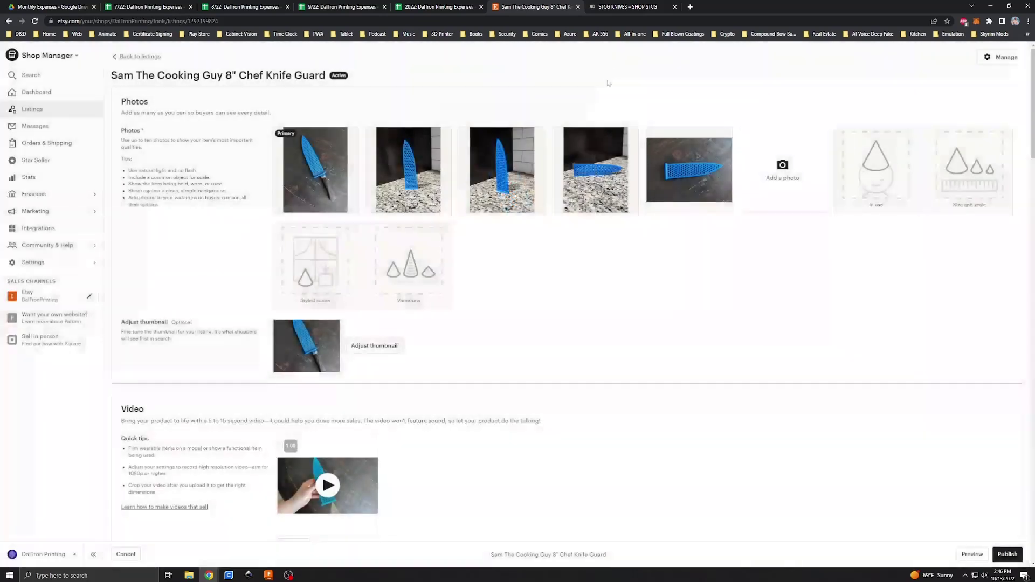
click(627, 7)
Step: Open daltronprinting.com in a new tab and examine the posts in the site's Updates section
click(691, 6)
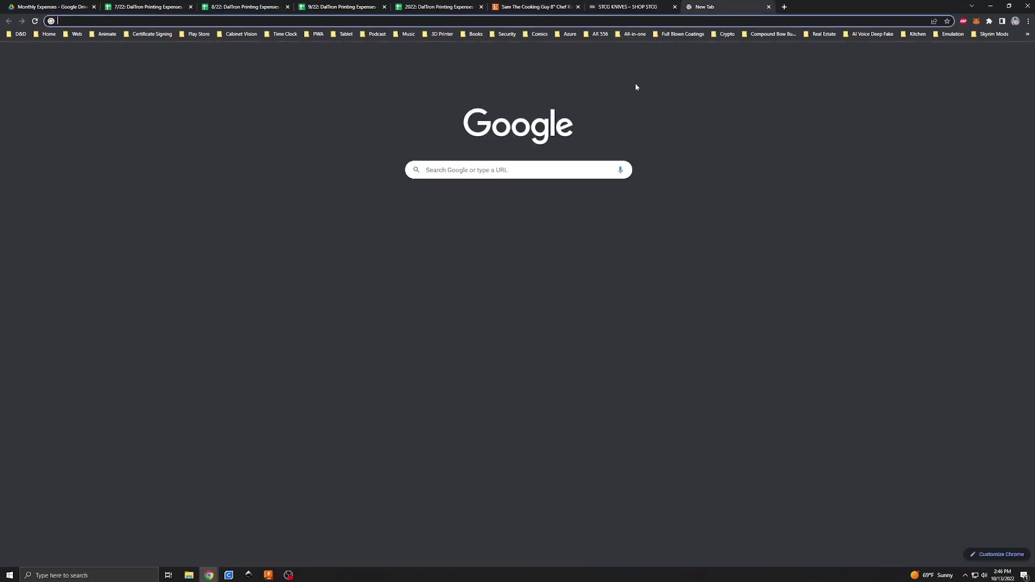
text(daltronprinting.com)
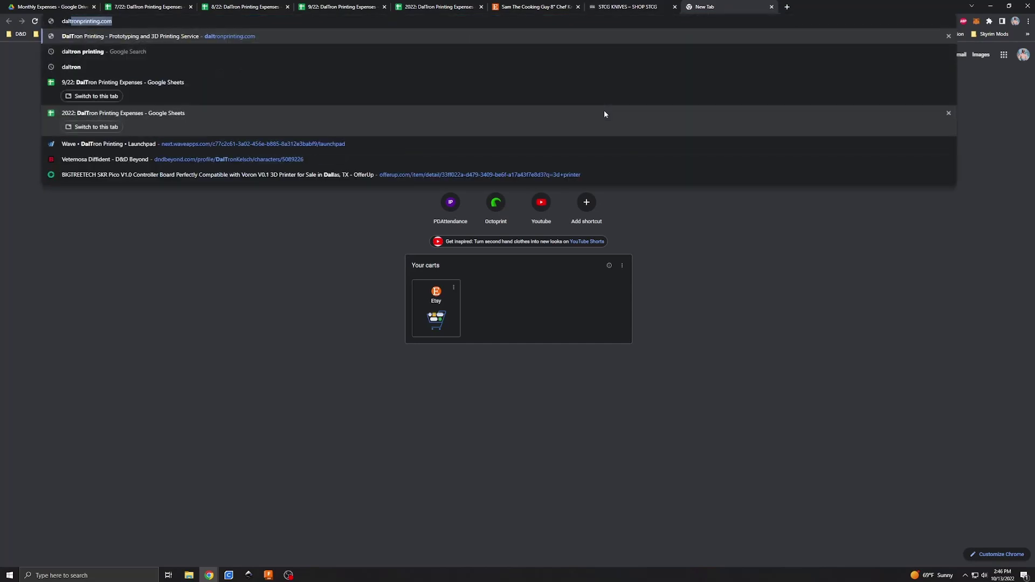
key(Return)
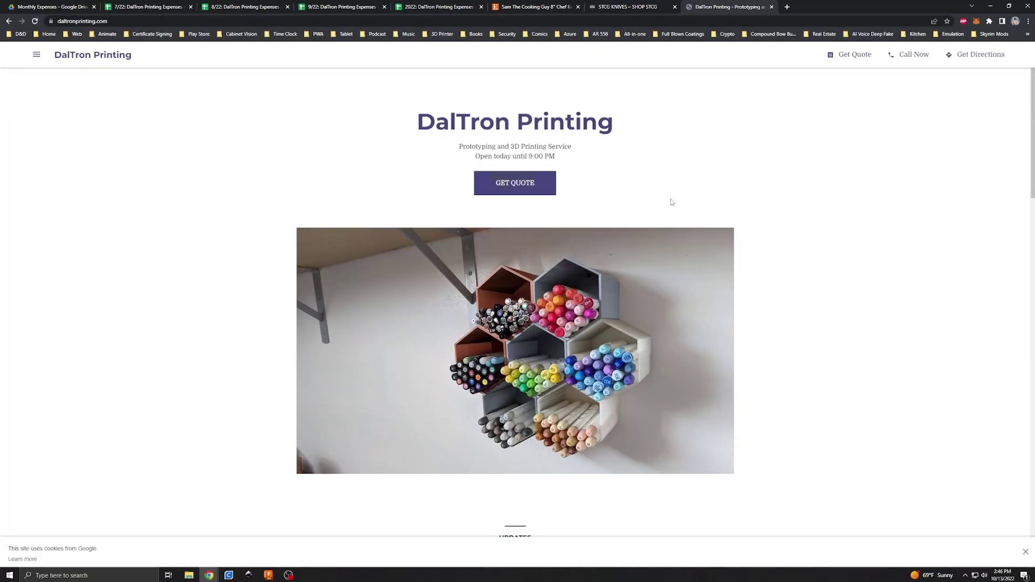
scroll(610, 189, down, 2)
scroll(610, 190, down, 2)
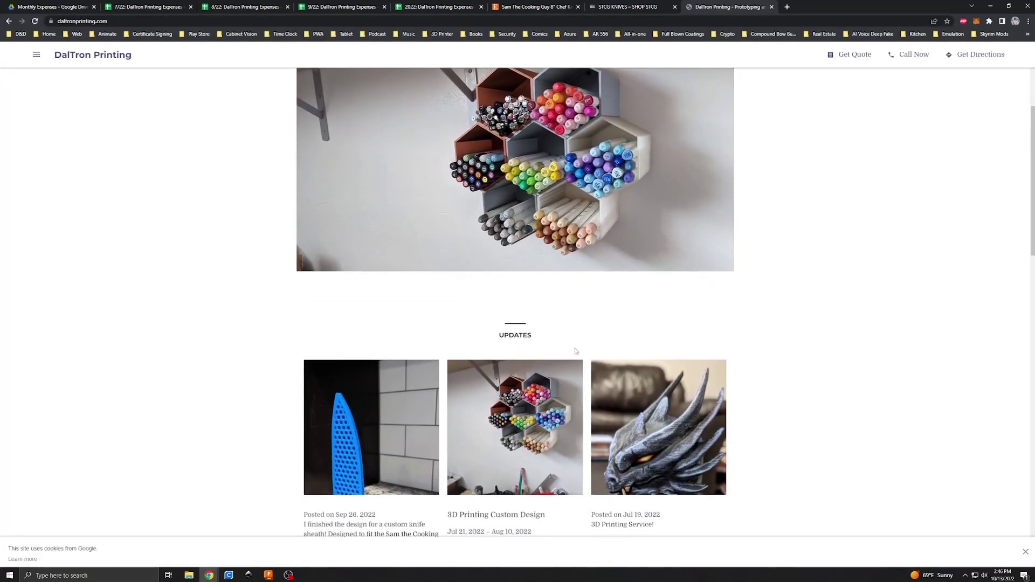
scroll(576, 351, down, 2)
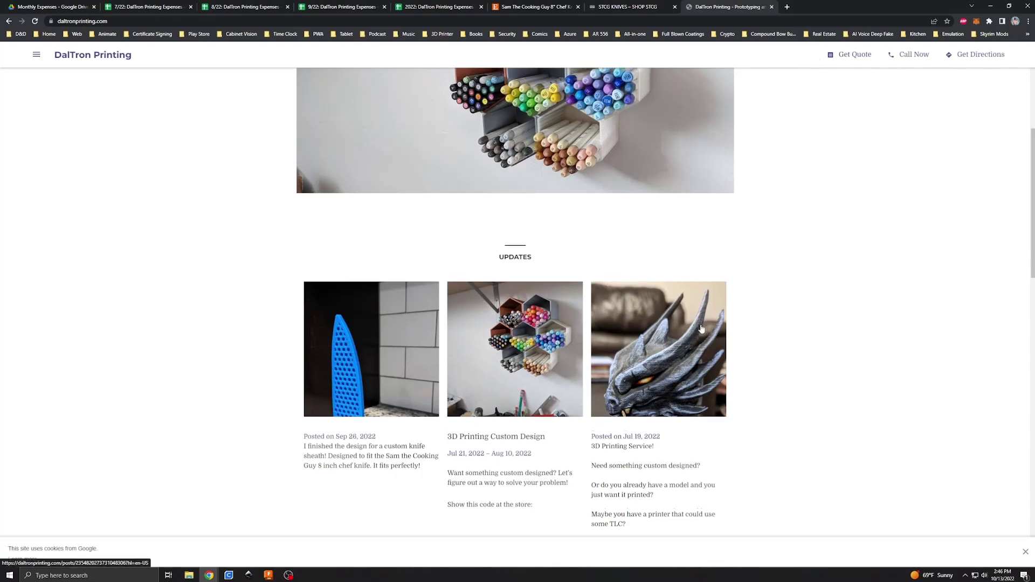
scroll(701, 326, up, 5)
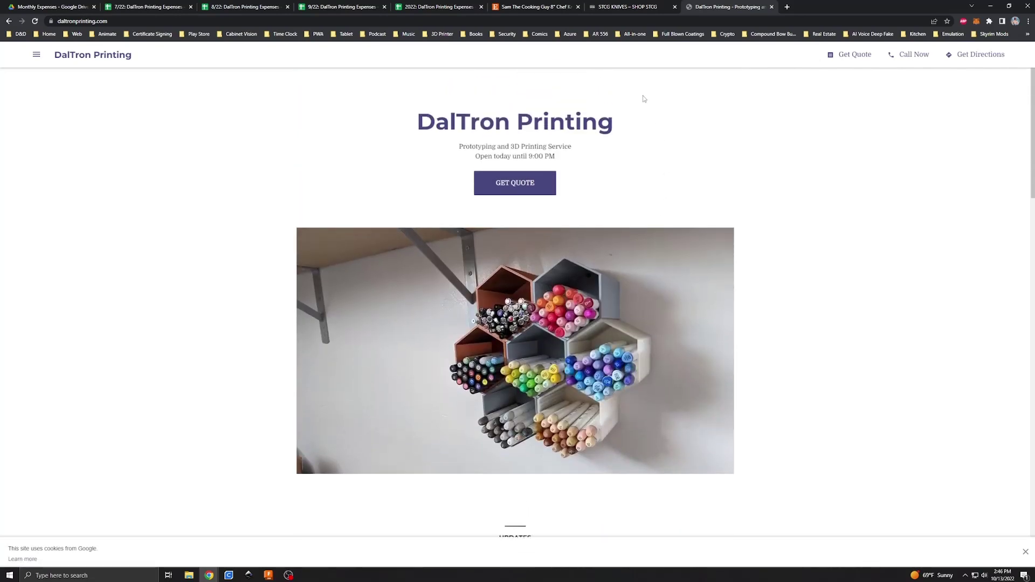
Step: Search the web for "daltron printing" and examine the Google business profile's views for the month
click(643, 22)
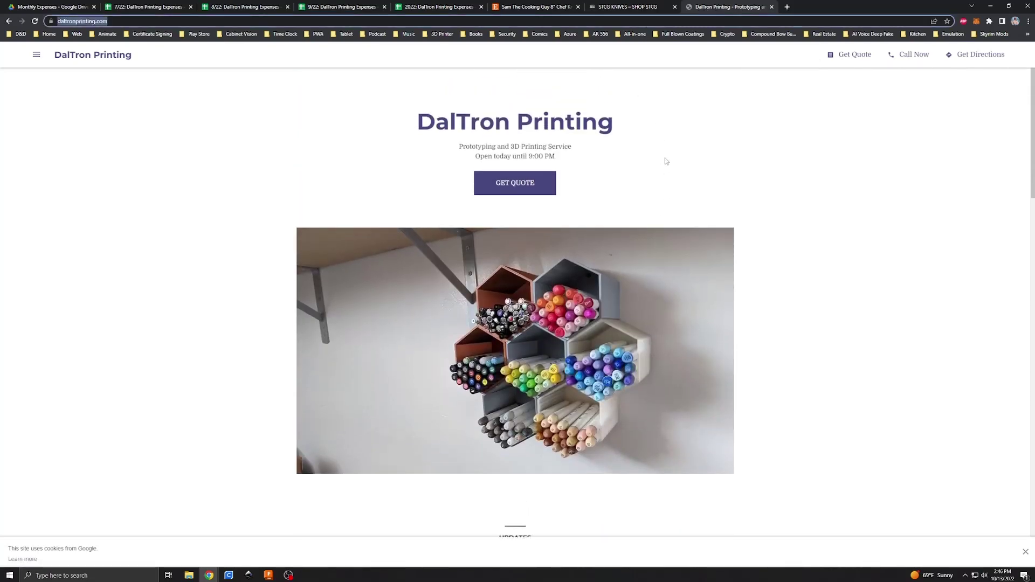
text(daltron printing)
key(Return)
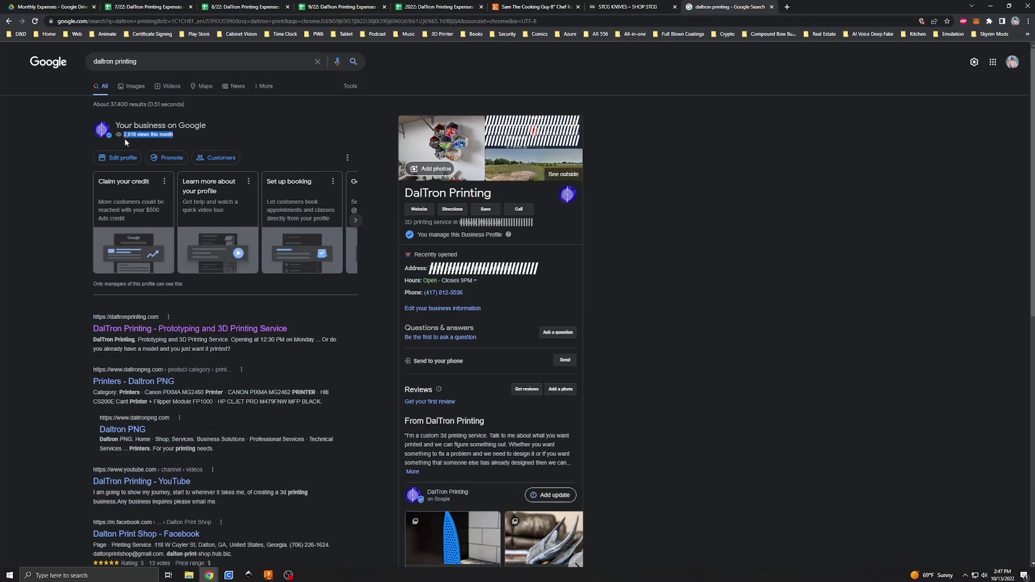
click(206, 138)
Step: Return to the 2022: DalTron Printing Expenses spreadsheet
key(ctrl+5)
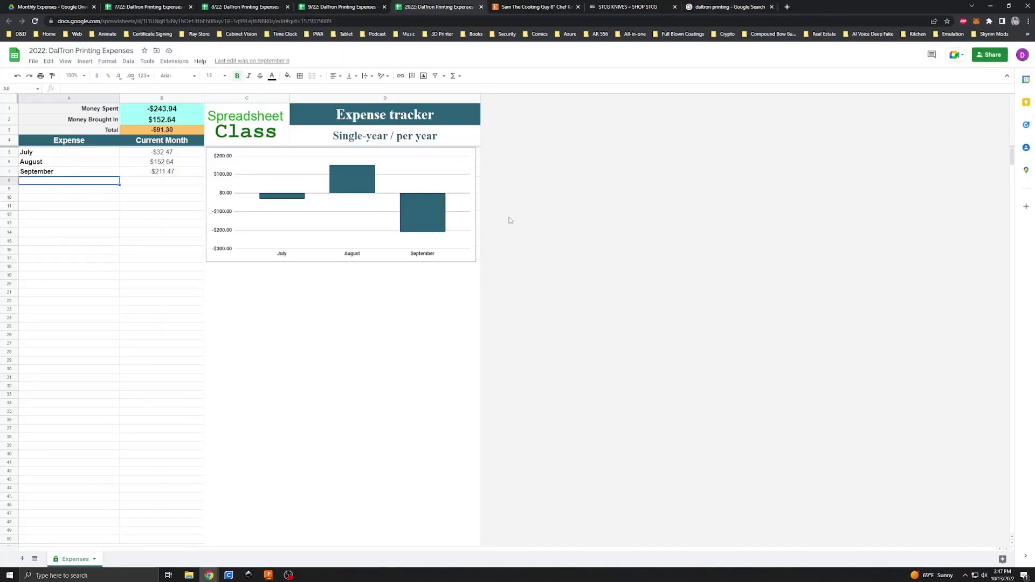